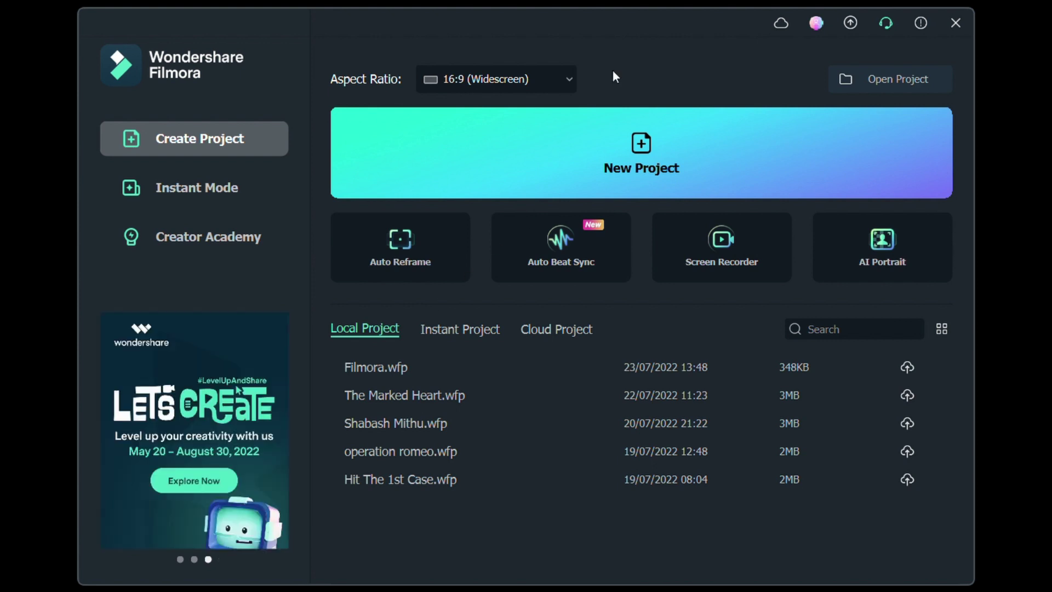
Step: Create a new project and import the audio files Voice 001 to Voice 006 from the Filmora folder
{"action": "left_click", "coordinate": [871, 142]}
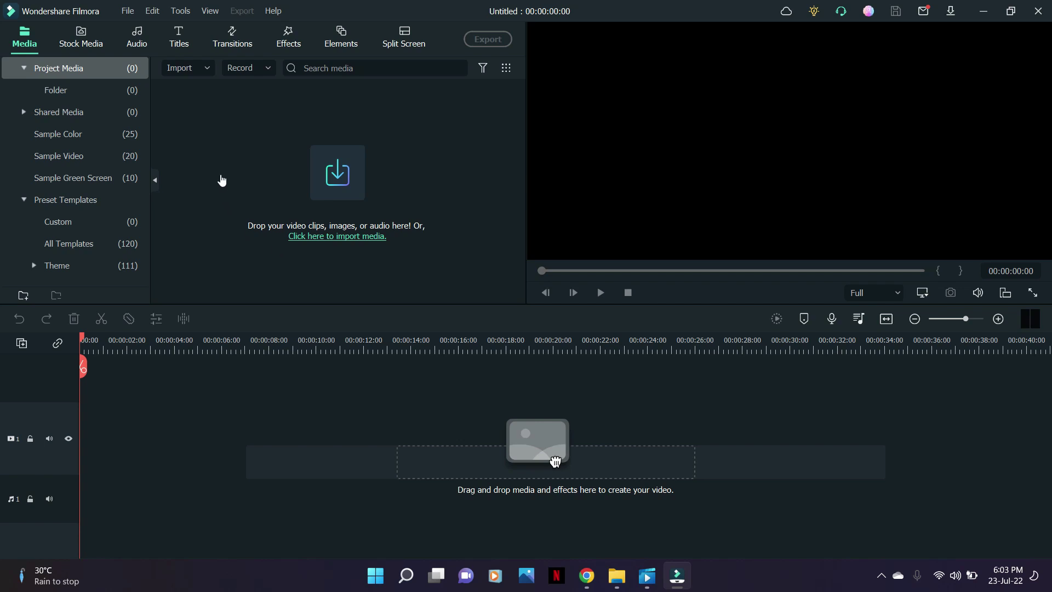
{"action": "left_click", "coordinate": [339, 180]}
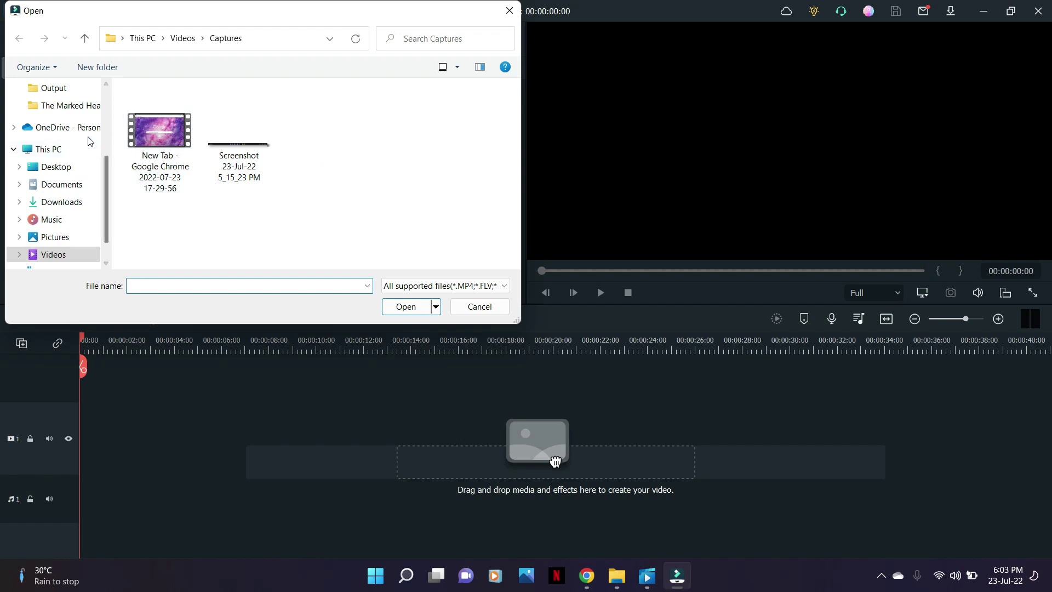
{"action": "scroll", "coordinate": [88, 139], "scroll_direction": "up", "scroll_amount": 1}
{"action": "left_click", "coordinate": [75, 108]}
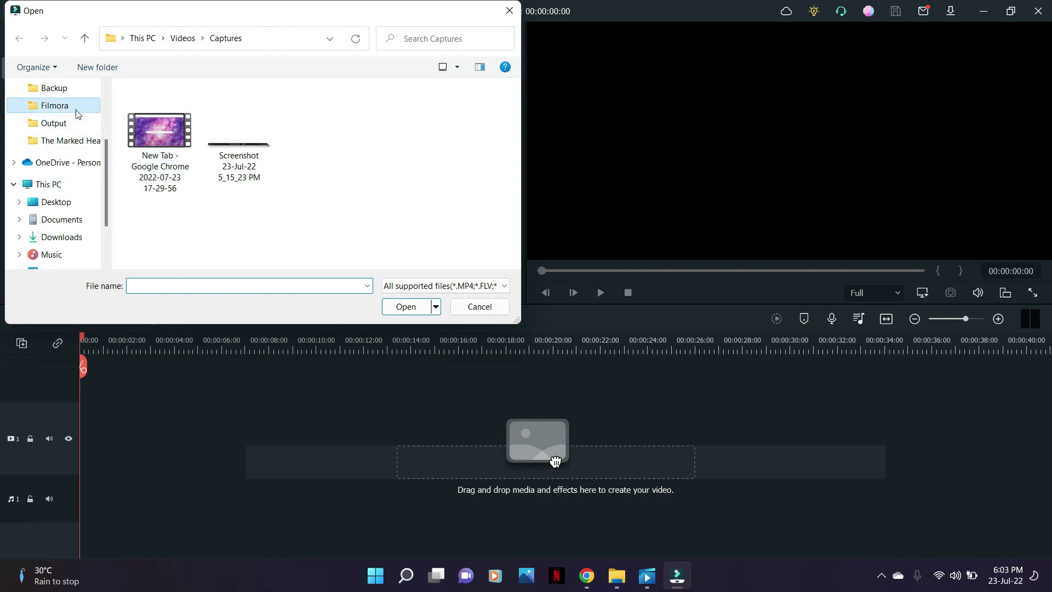
{"action": "left_click", "coordinate": [245, 115]}
{"action": "key", "text": "shift+Down"}
{"action": "key", "text": "shift+Down"}
{"action": "key", "text": "shift+Down"}
{"action": "key", "text": "shift+Down"}
{"action": "key", "text": "shift+Down"}
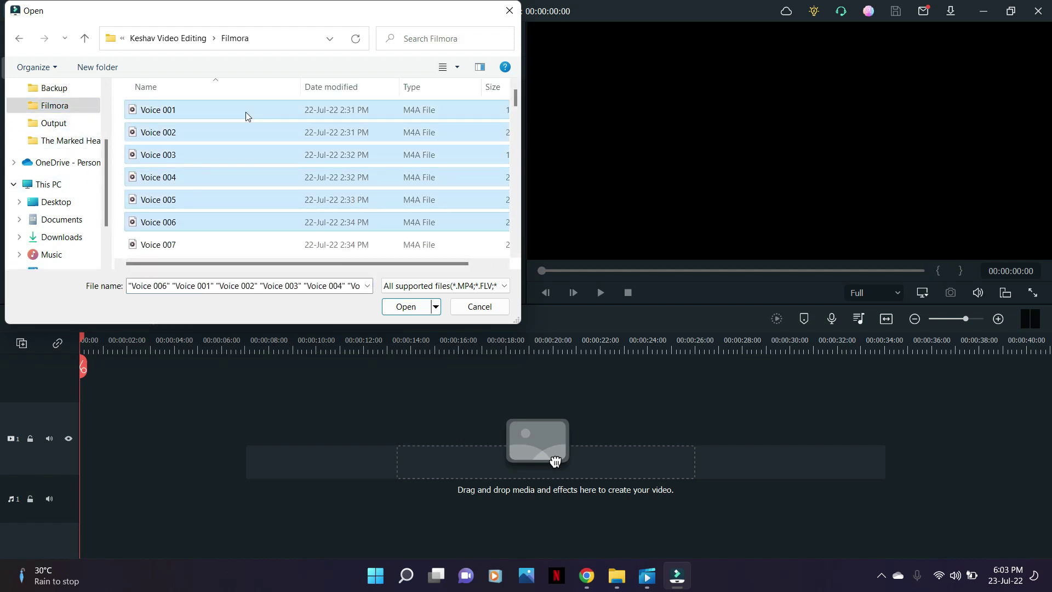
{"action": "left_click", "coordinate": [406, 306]}
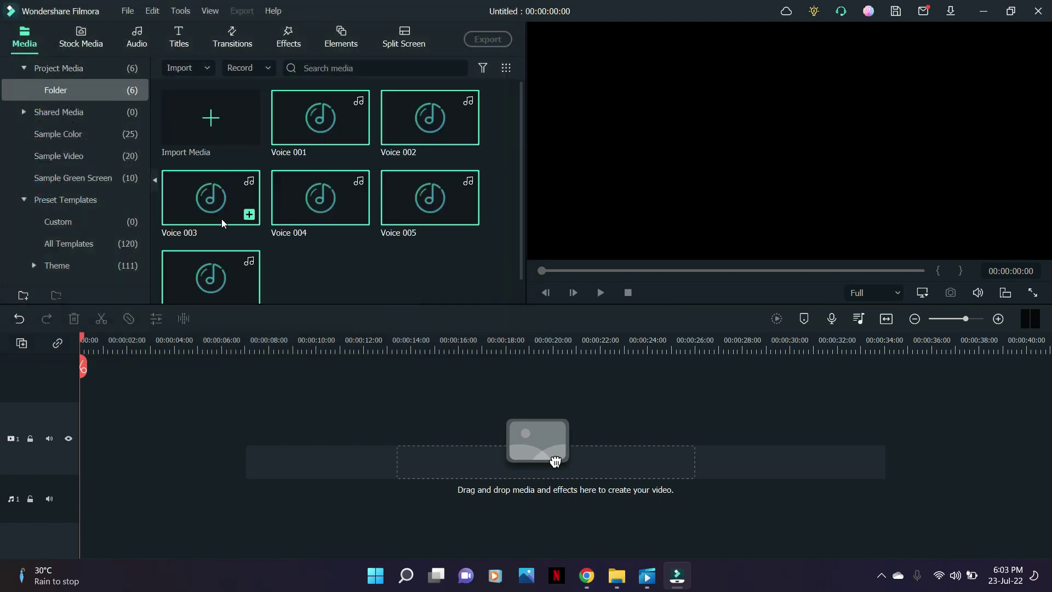
Step: Import the video Hit The 1st Case from the Output folder into the project media
{"action": "left_click", "coordinate": [228, 131]}
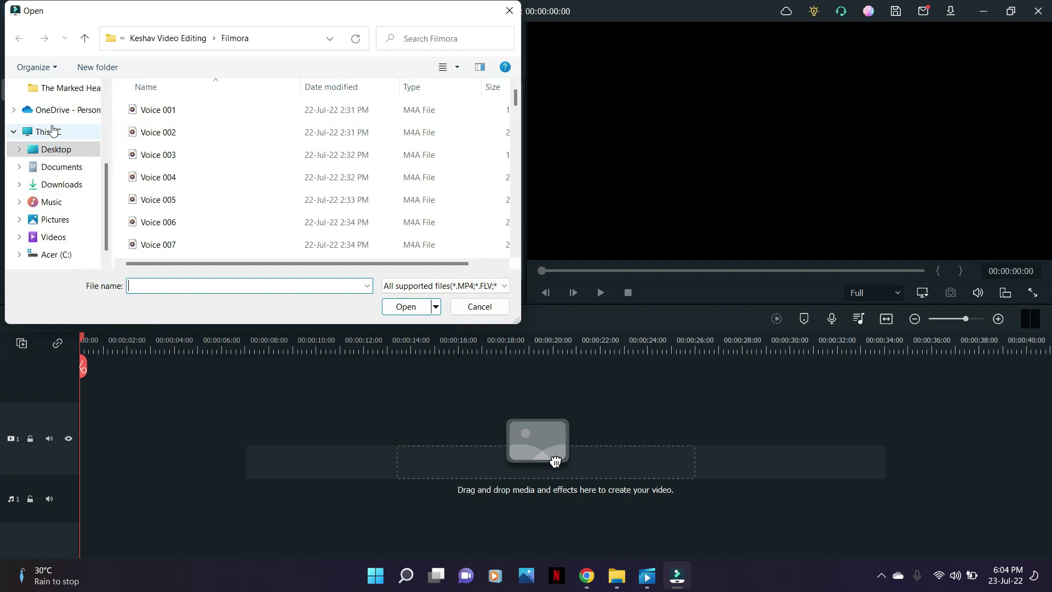
{"action": "scroll", "coordinate": [82, 104], "scroll_direction": "up", "scroll_amount": 1}
{"action": "left_click", "coordinate": [83, 93]}
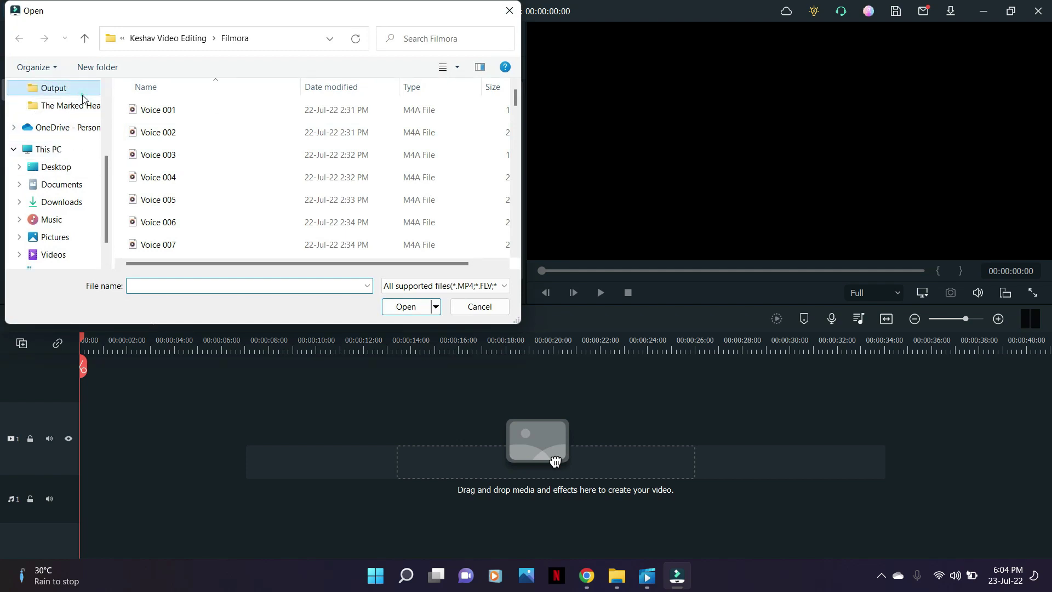
{"action": "left_click", "coordinate": [228, 140]}
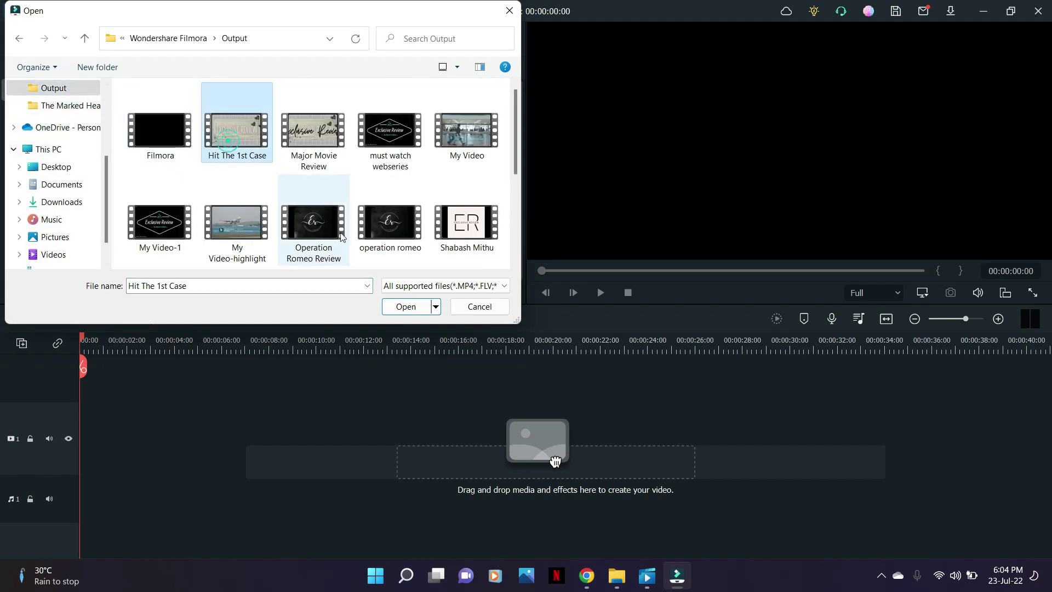
{"action": "left_click", "coordinate": [405, 307]}
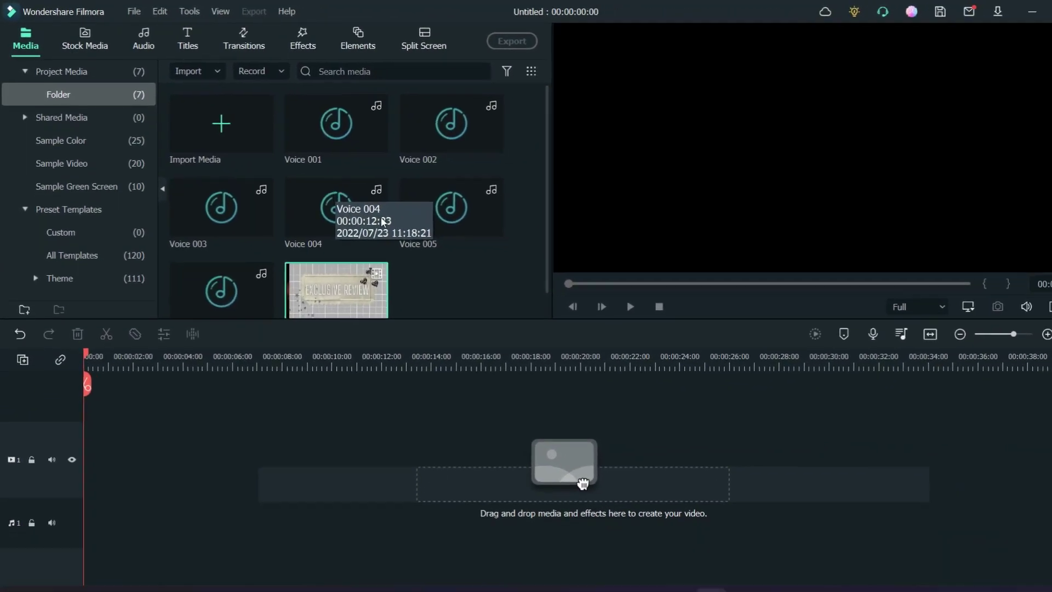
Step: Place Voice 004 at the start of the audio track and Voice 005 at 00:00:16:20, leaving a gap between them
{"action": "left_click", "coordinate": [378, 226]}
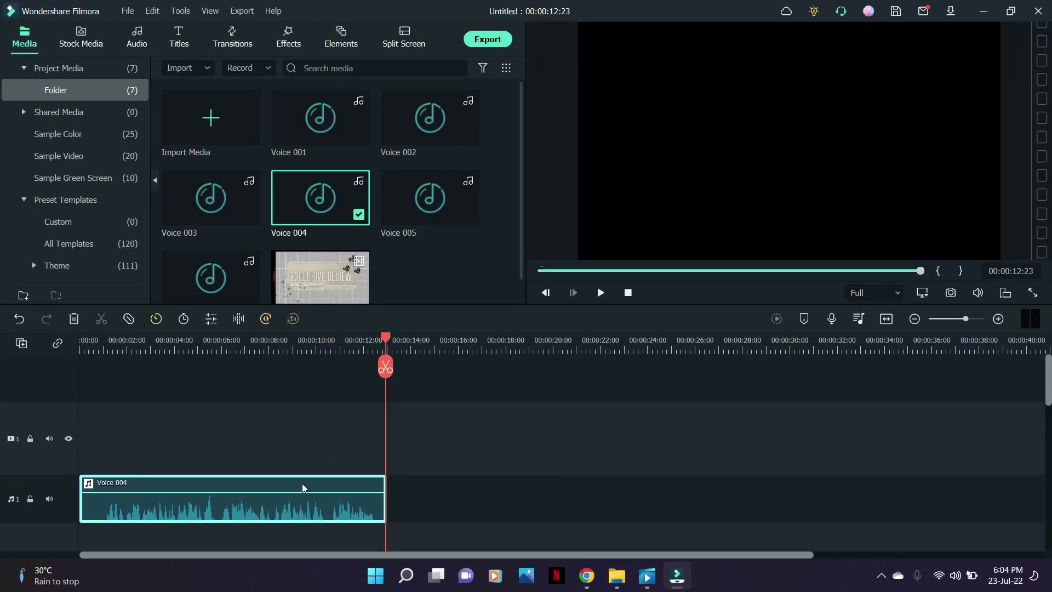
{"action": "left_click", "coordinate": [521, 349]}
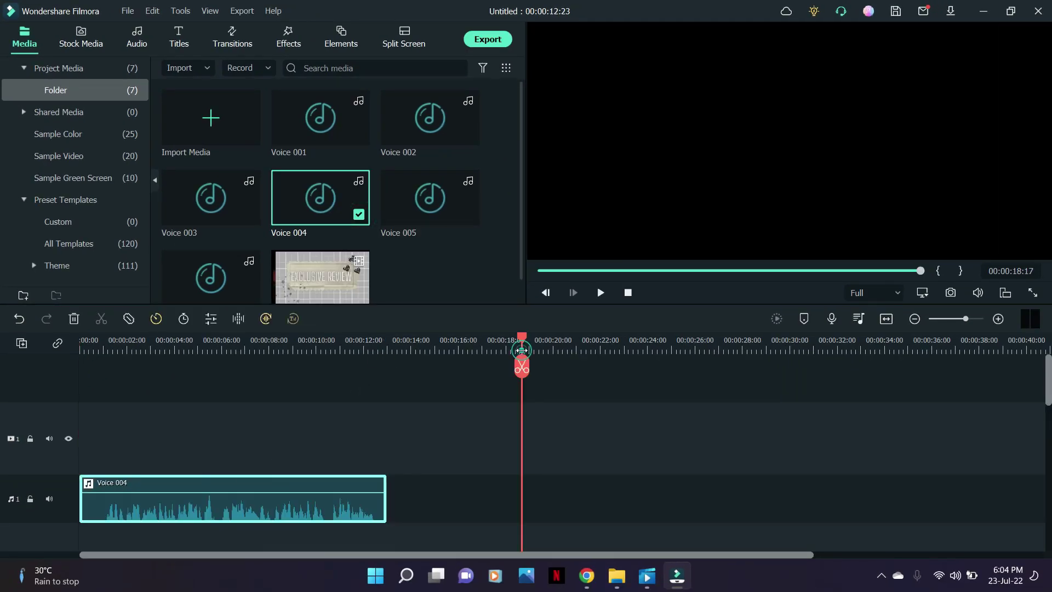
{"action": "scroll", "coordinate": [410, 361], "scroll_direction": "down", "scroll_amount": 1}
{"action": "left_click", "coordinate": [444, 358]}
{"action": "left_click_drag", "start_coordinate": [447, 189], "coordinate": [458, 482]}
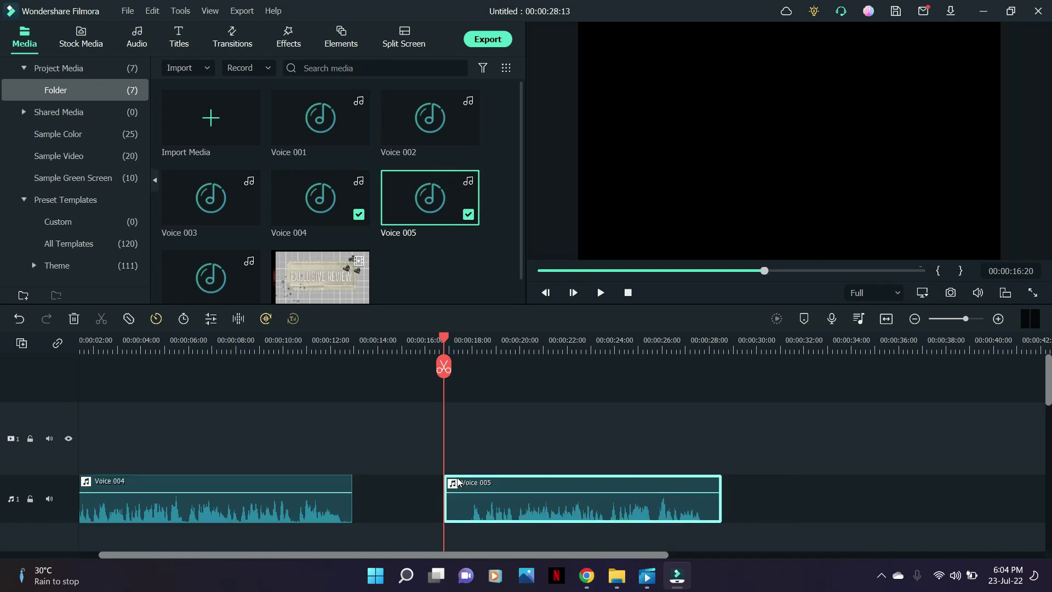
{"action": "left_click", "coordinate": [394, 499]}
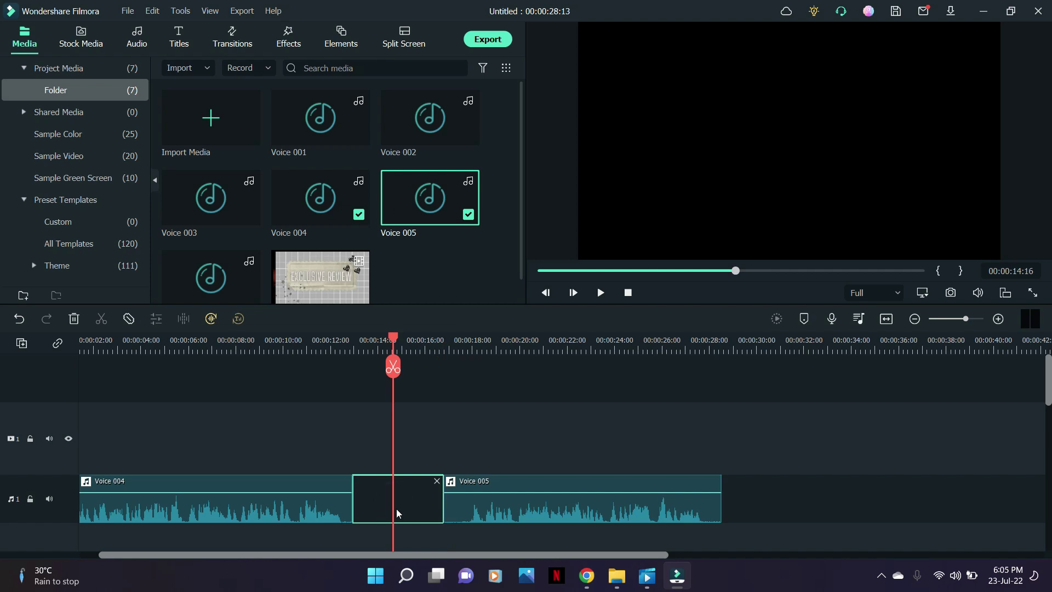
{"action": "left_click", "coordinate": [565, 507]}
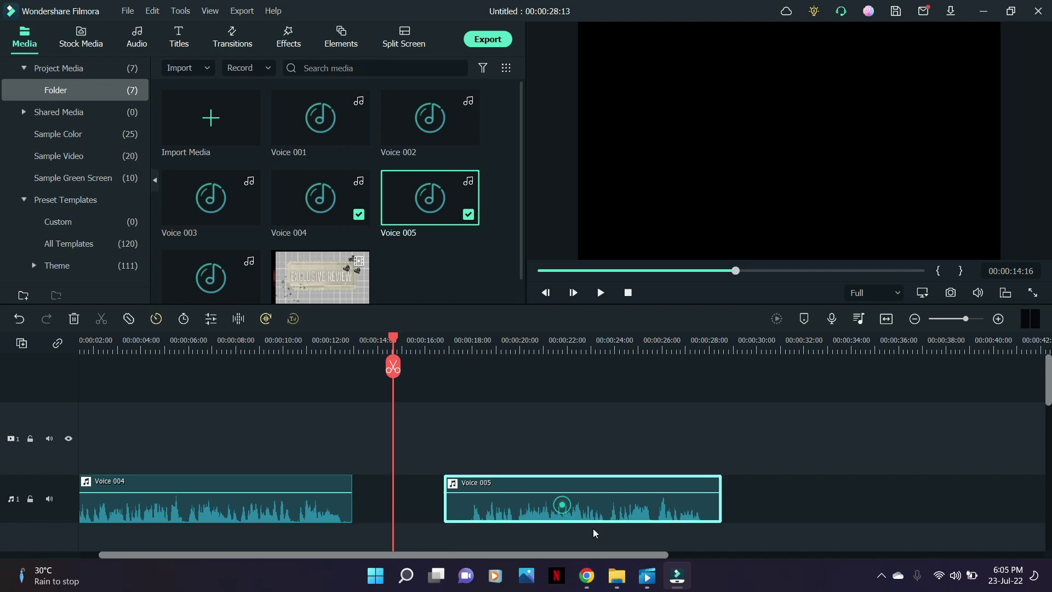
{"action": "left_click", "coordinate": [554, 349]}
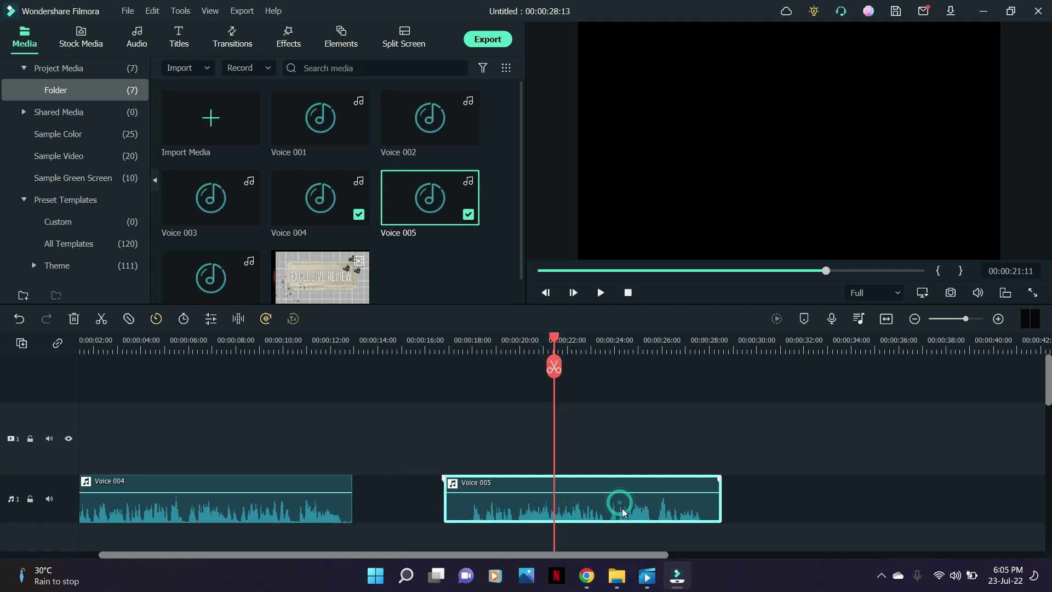
{"action": "left_click_drag", "start_coordinate": [558, 339], "coordinate": [606, 354]}
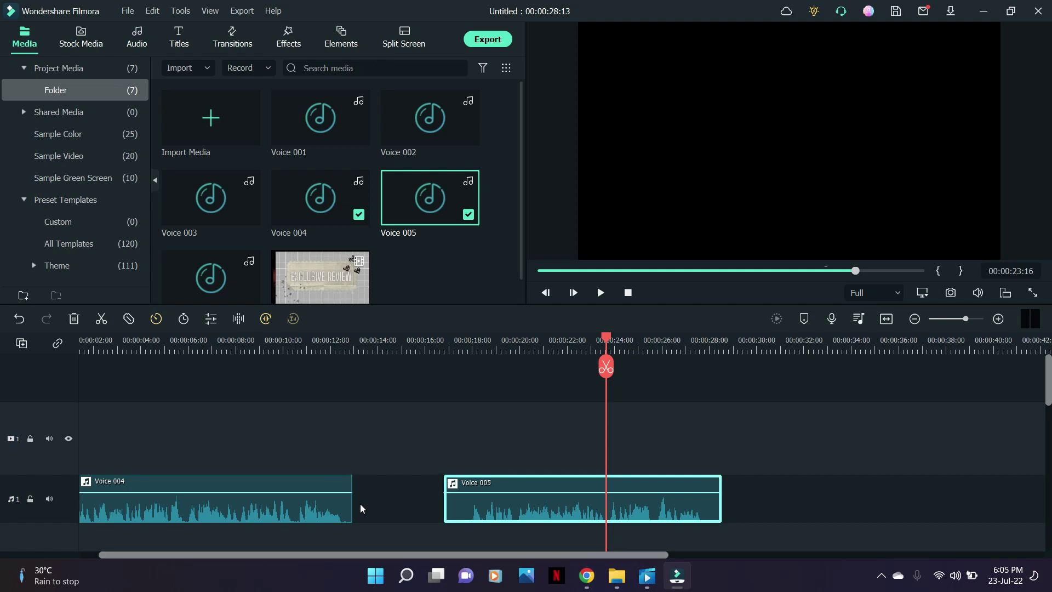
{"action": "left_click", "coordinate": [48, 514]}
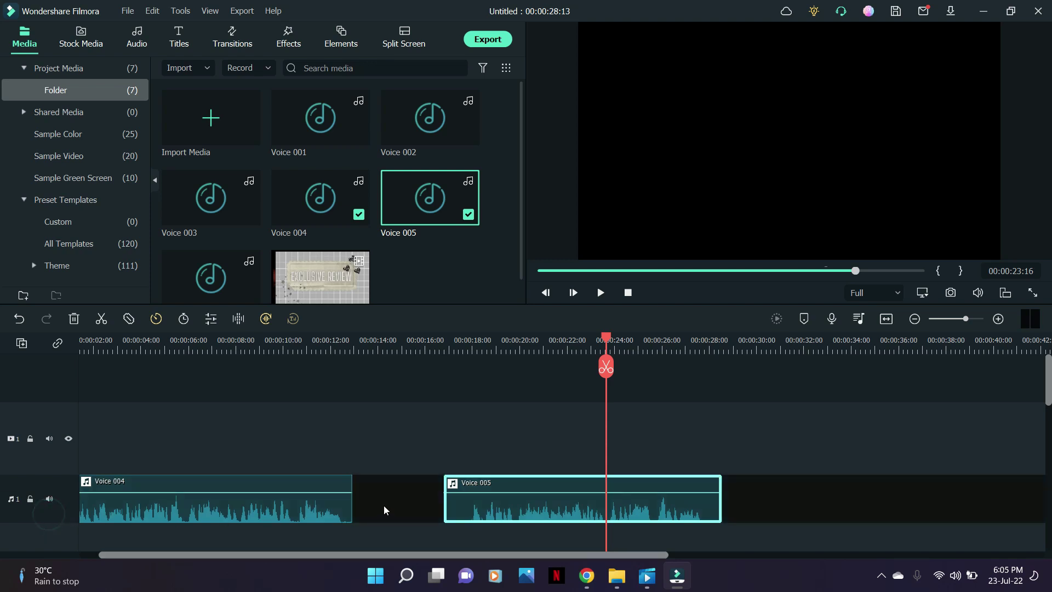
{"action": "left_click", "coordinate": [21, 458]}
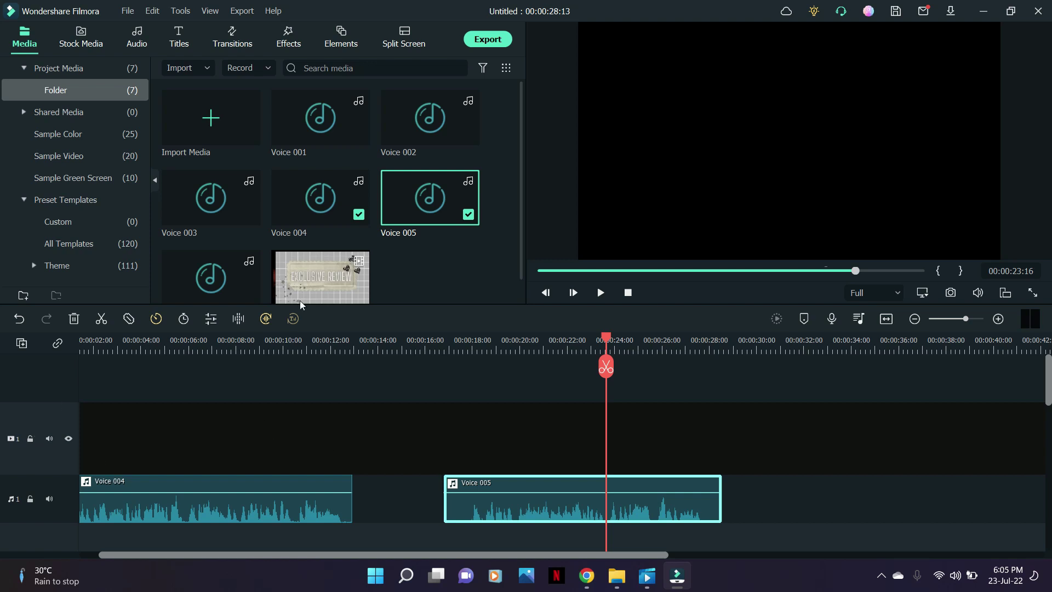
Step: Add the Hit The 1st Case video to video track 1, starting at 00:00:23:16
{"action": "left_click", "coordinate": [360, 298]}
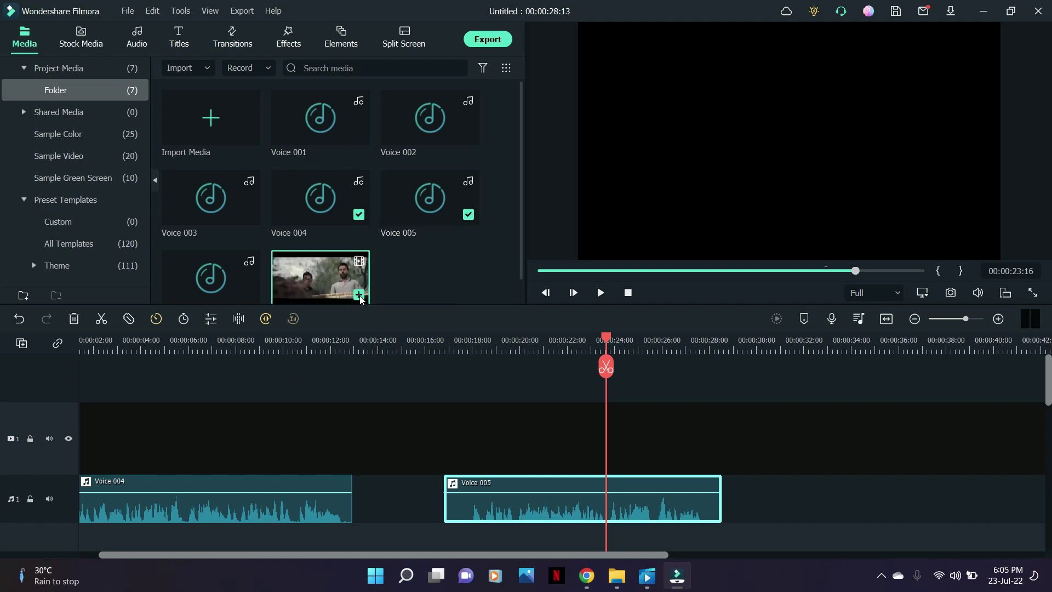
{"action": "left_click", "coordinate": [359, 296]}
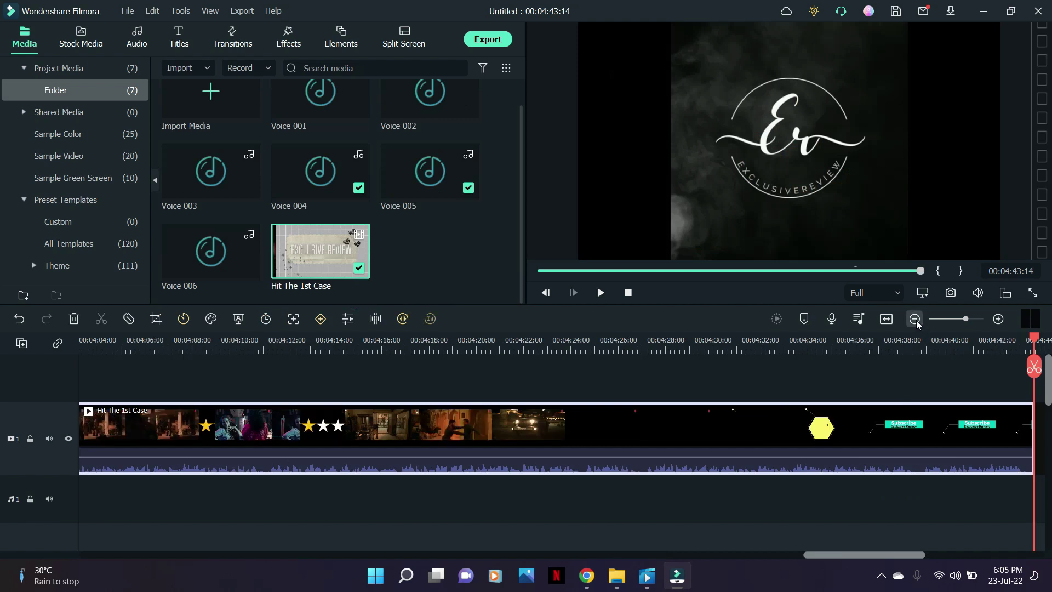
{"action": "left_click", "coordinate": [915, 319]}
{"action": "left_click_drag", "start_coordinate": [847, 556], "coordinate": [210, 532]}
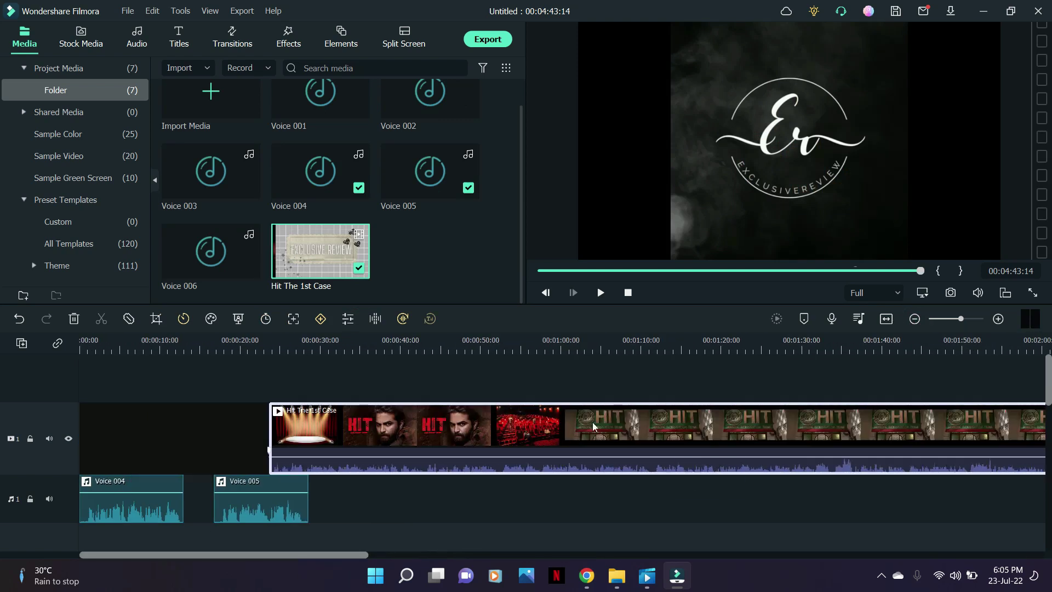
Step: Split the Hit The 1st Case clip on the timeline at 00:00:55:21
{"action": "left_click", "coordinate": [452, 438]}
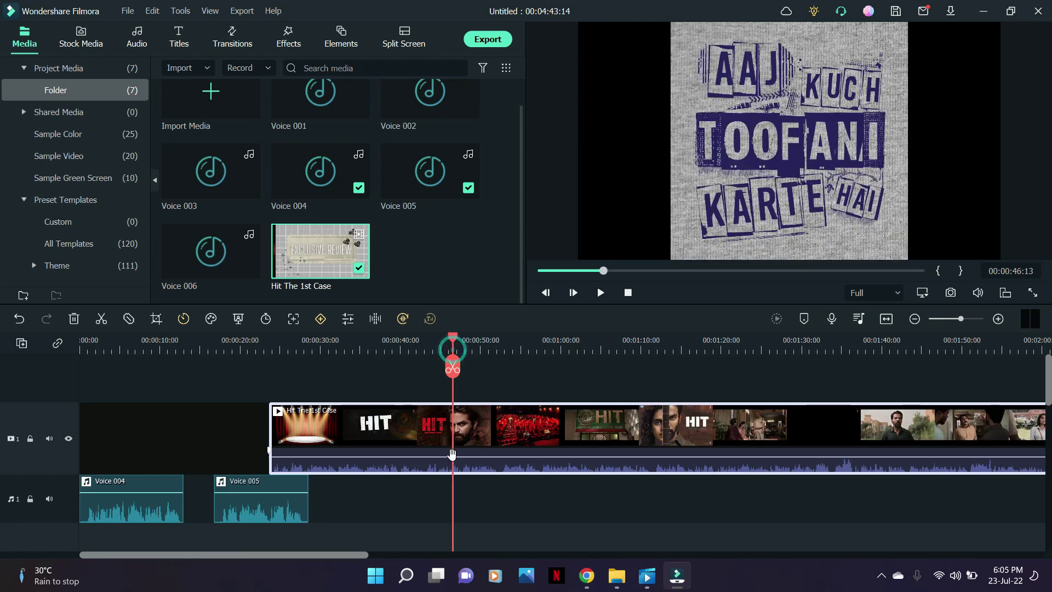
{"action": "left_click", "coordinate": [526, 345]}
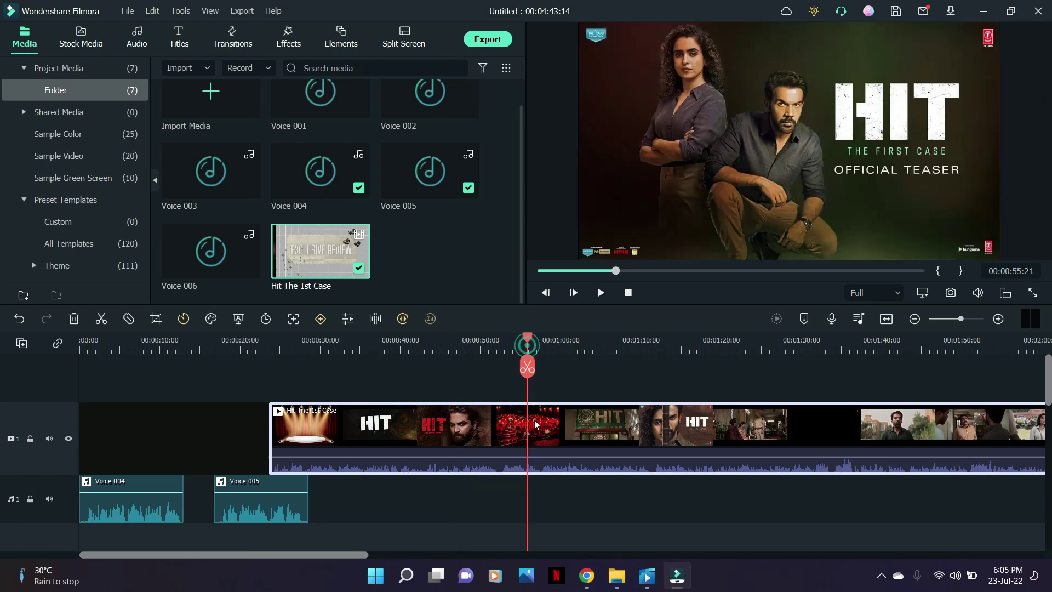
{"action": "left_click", "coordinate": [528, 367]}
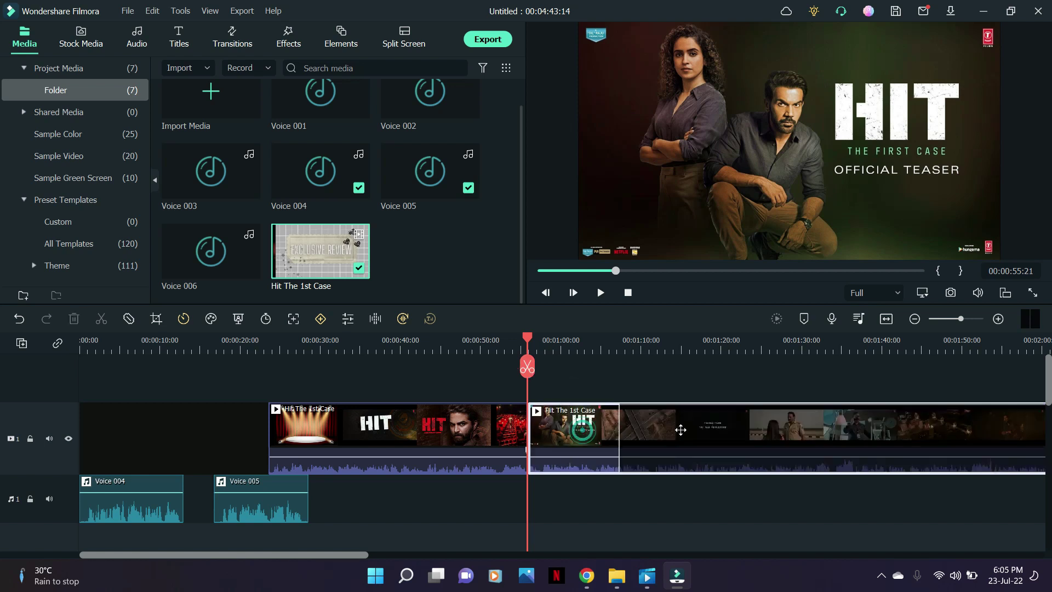
Step: Move the second part of the video clip to start at about 00:01:07 and split it at 00:01:14:03
{"action": "left_click_drag", "start_coordinate": [584, 435], "coordinate": [675, 435]}
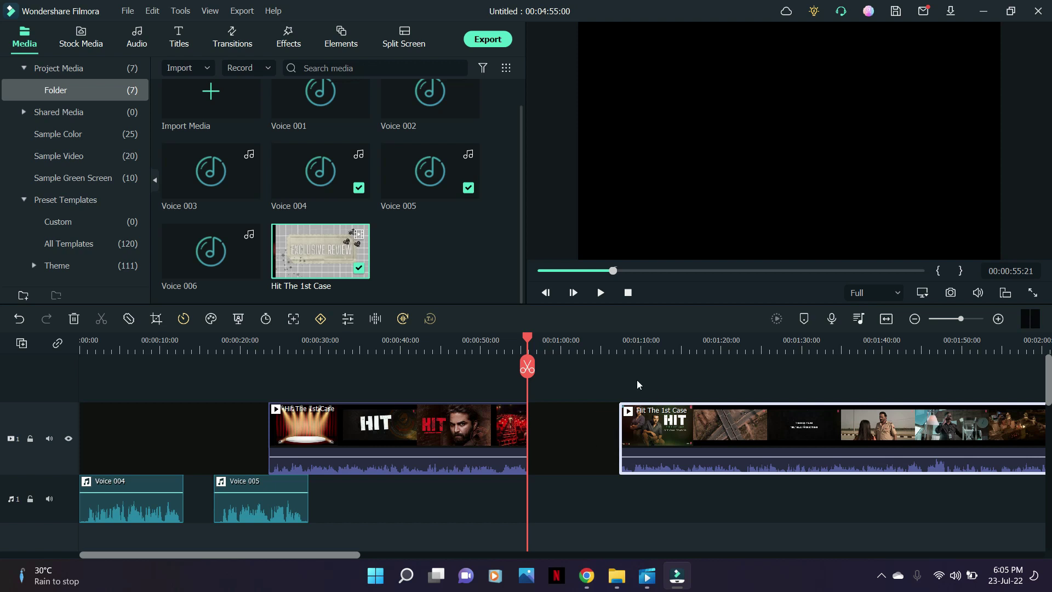
{"action": "left_click", "coordinate": [674, 346]}
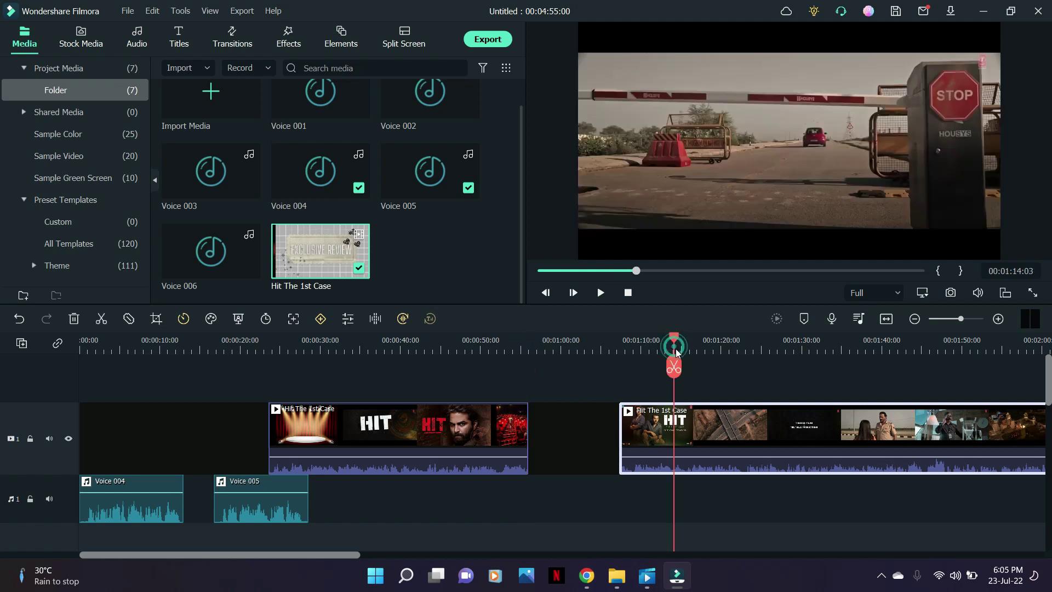
{"action": "left_click", "coordinate": [671, 362]}
Step: Delete the short middle piece of the video clip and close the gap left between the two remaining parts
{"action": "left_click_drag", "start_coordinate": [646, 441], "coordinate": [608, 437]}
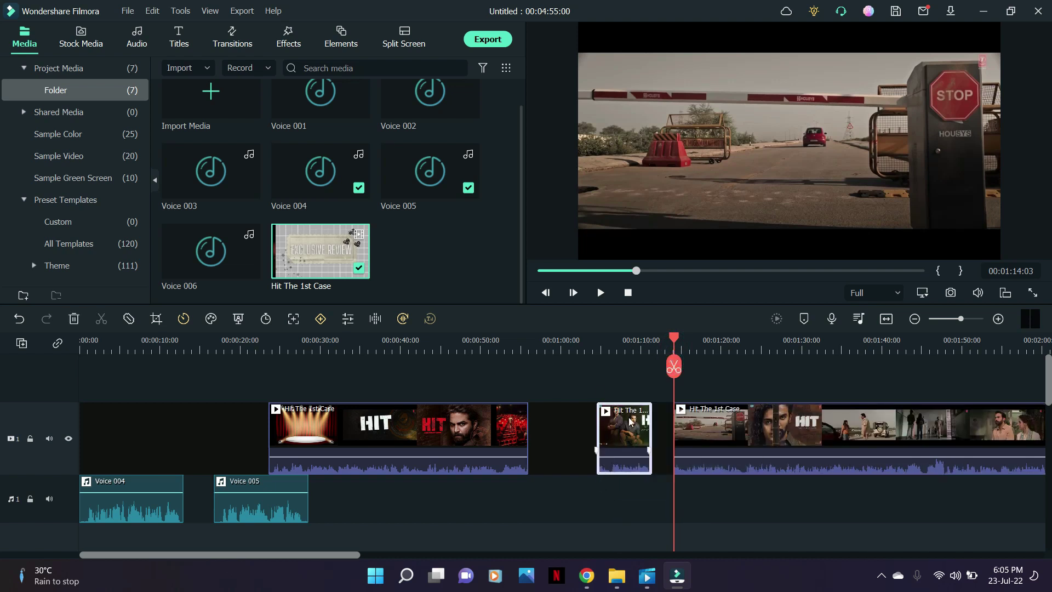
{"action": "right_click", "coordinate": [609, 435]}
{"action": "left_click", "coordinate": [596, 172]}
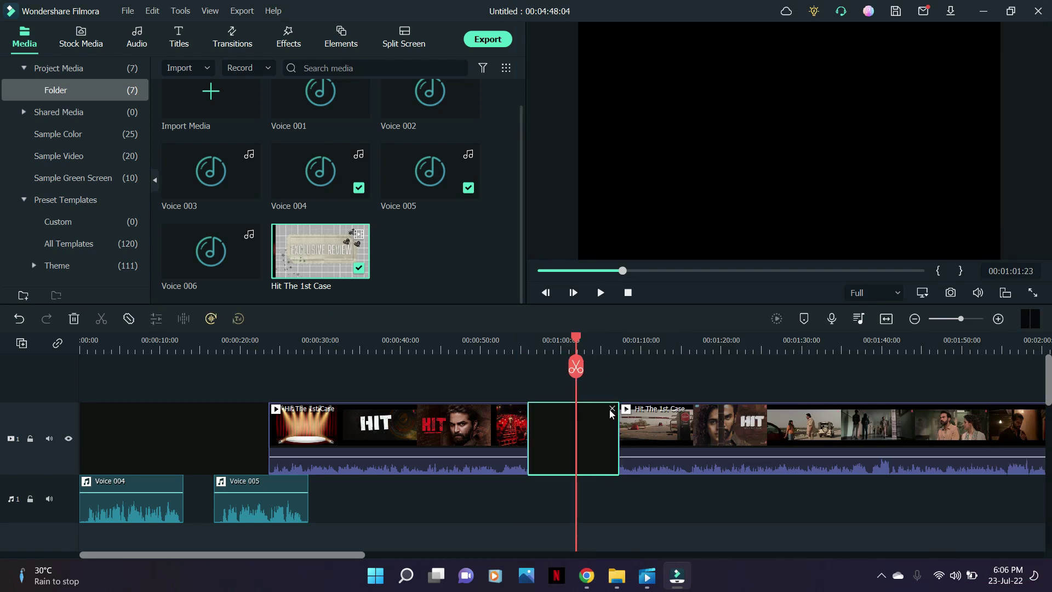
{"action": "left_click", "coordinate": [611, 409]}
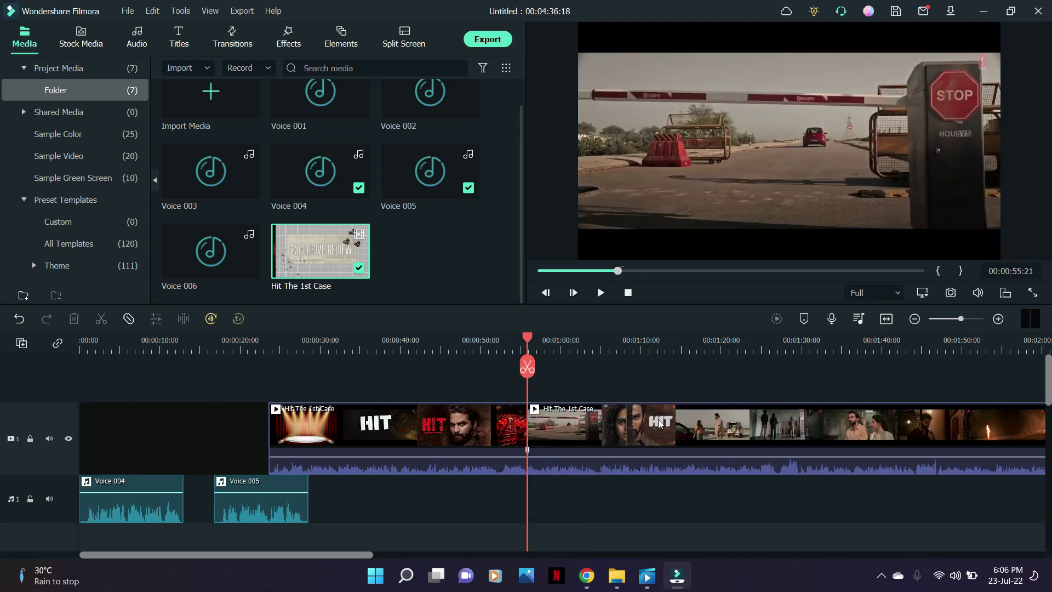
Step: Undo the gap removal, the piece's deletion, the second split and the clip moves, keeping only the split at 00:00:55:21
{"action": "key", "text": "ctrl+z"}
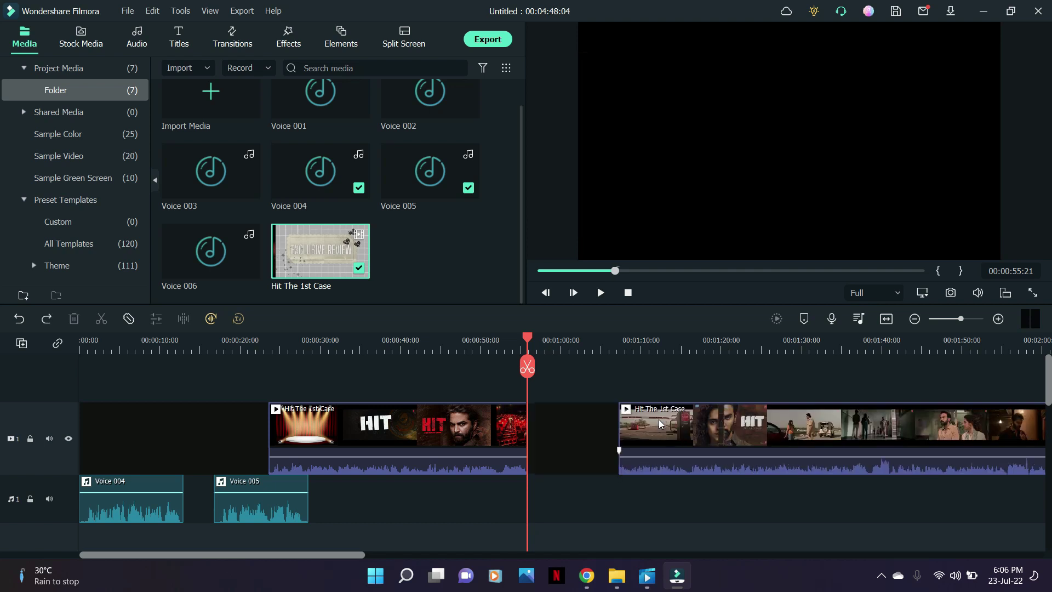
{"action": "key", "text": "ctrl+z"}
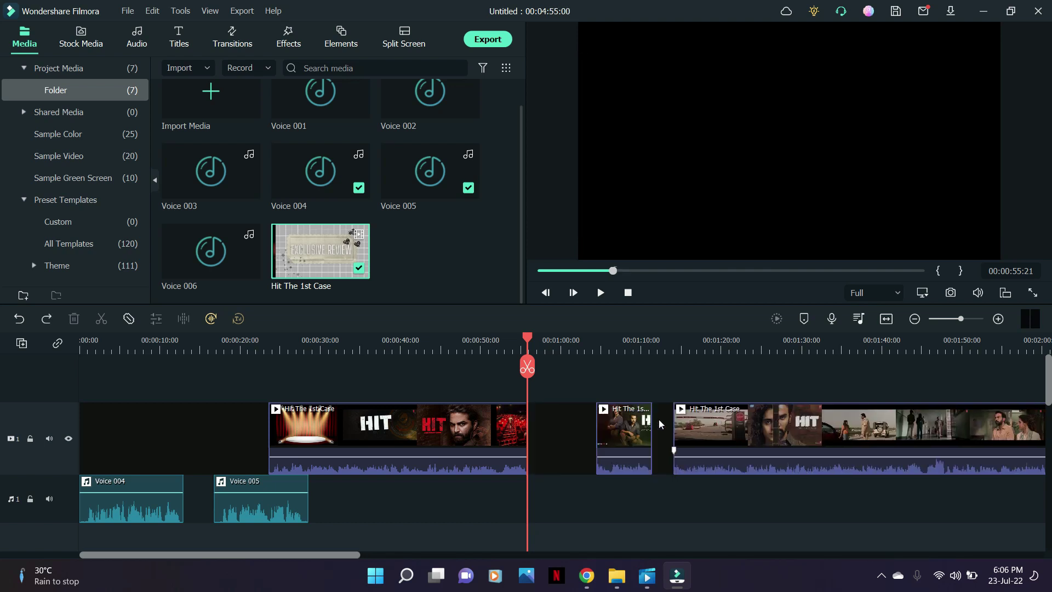
{"action": "key", "text": "ctrl+z"}
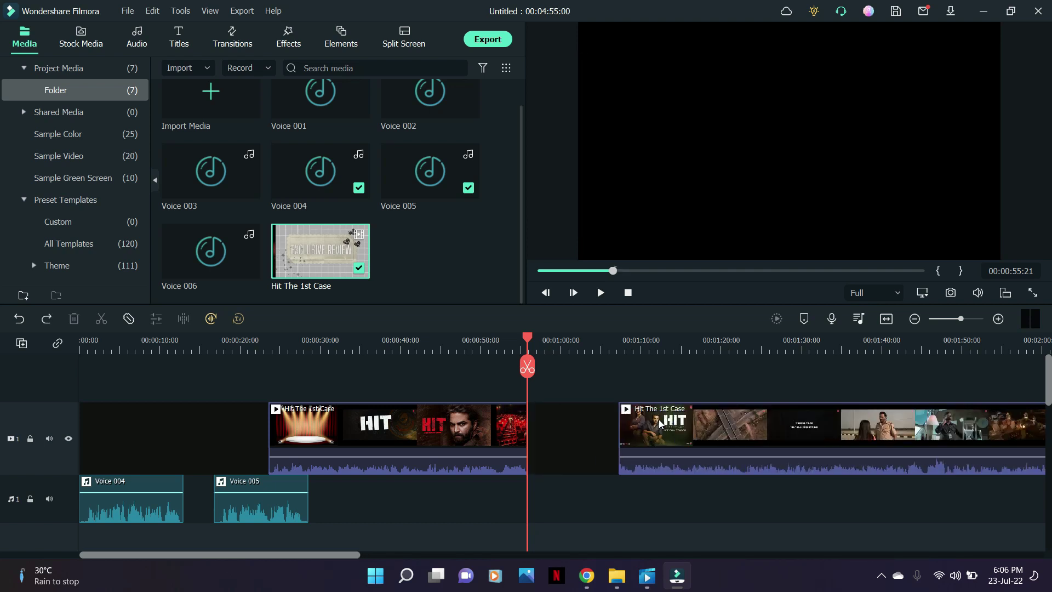
{"action": "key", "text": "ctrl+z"}
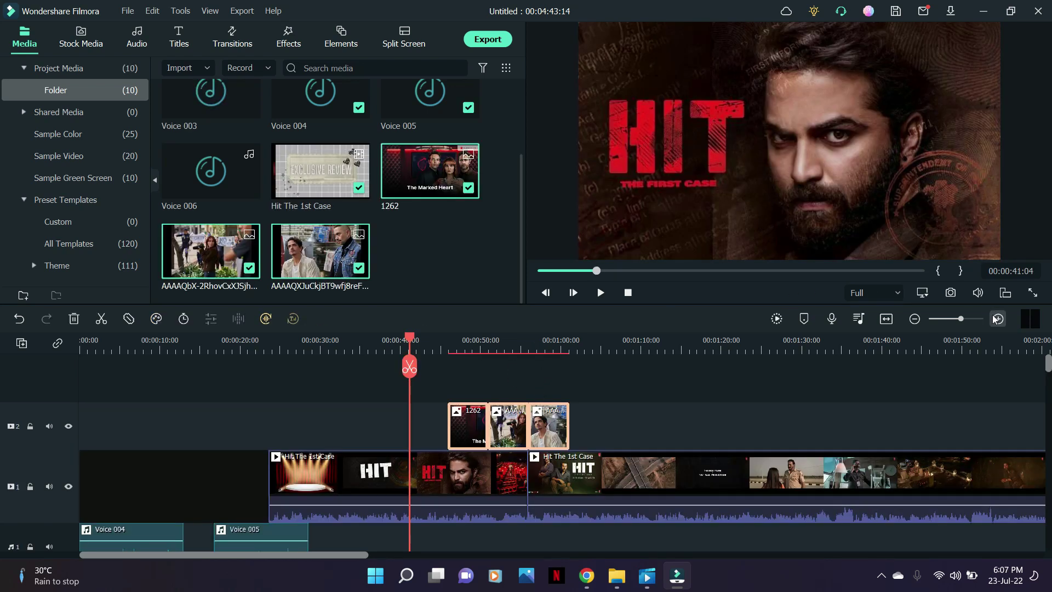
Step: Add Morph transitions at both ends of the 1262 picture clip and a Bar transition at the end of the last picture clip
{"action": "left_click", "coordinate": [997, 318]}
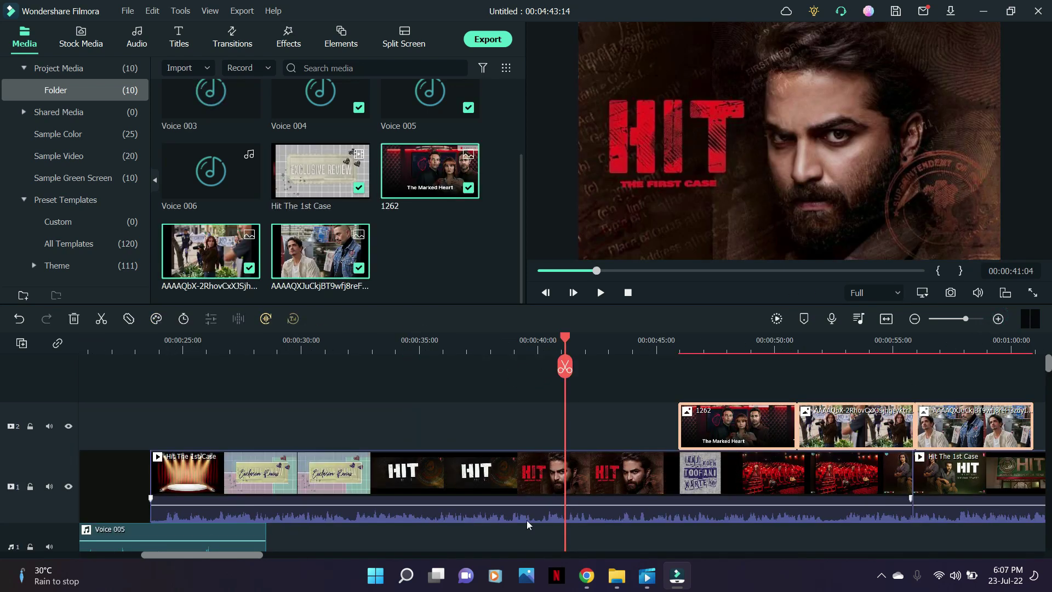
{"action": "left_click_drag", "start_coordinate": [258, 552], "coordinate": [317, 551]}
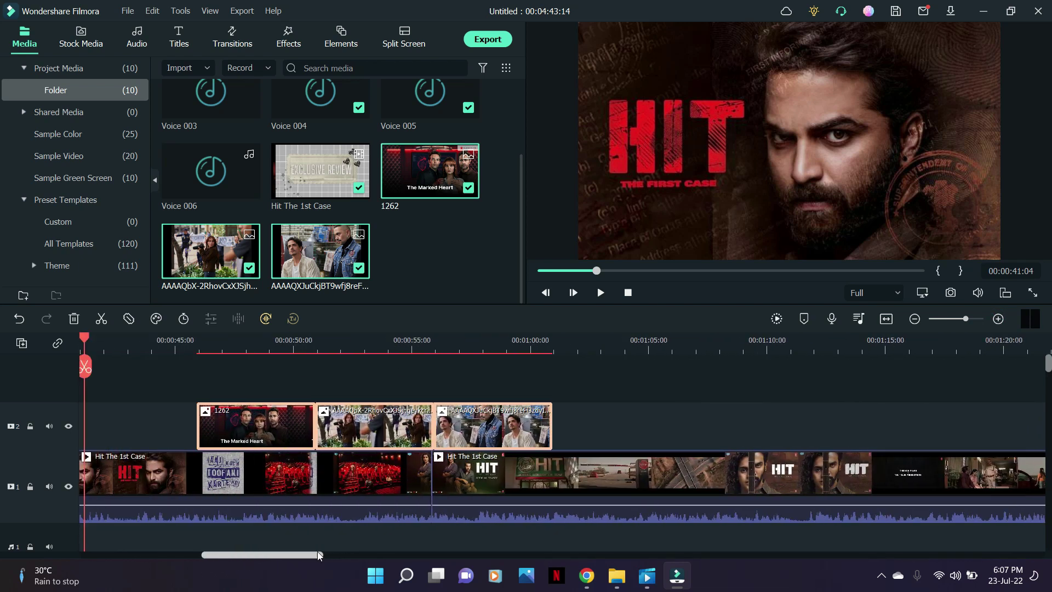
{"action": "left_click", "coordinate": [265, 423]}
{"action": "left_click", "coordinate": [233, 34]}
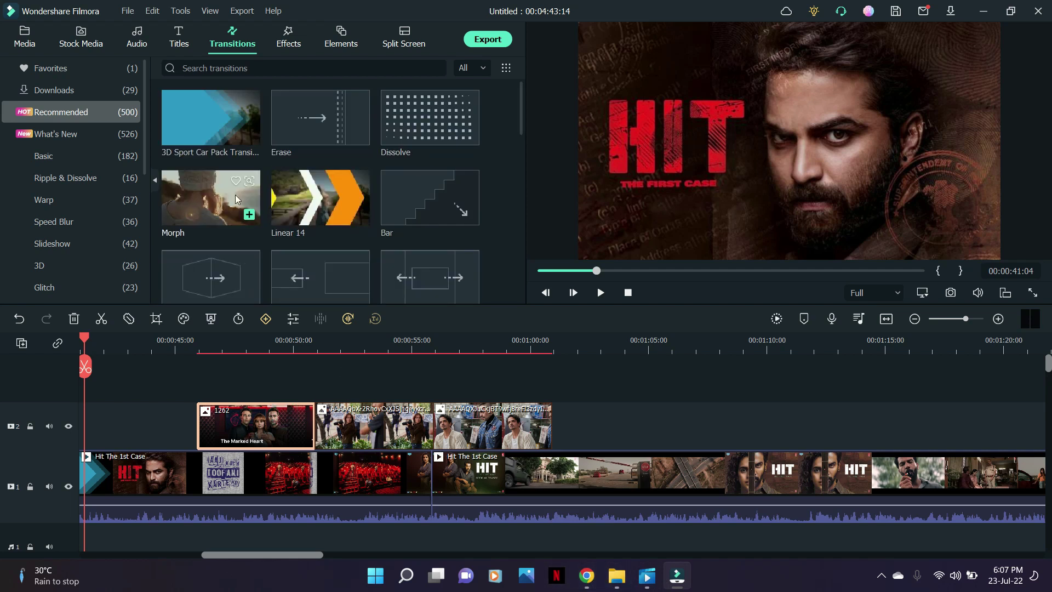
{"action": "left_click_drag", "start_coordinate": [247, 215], "coordinate": [284, 390]}
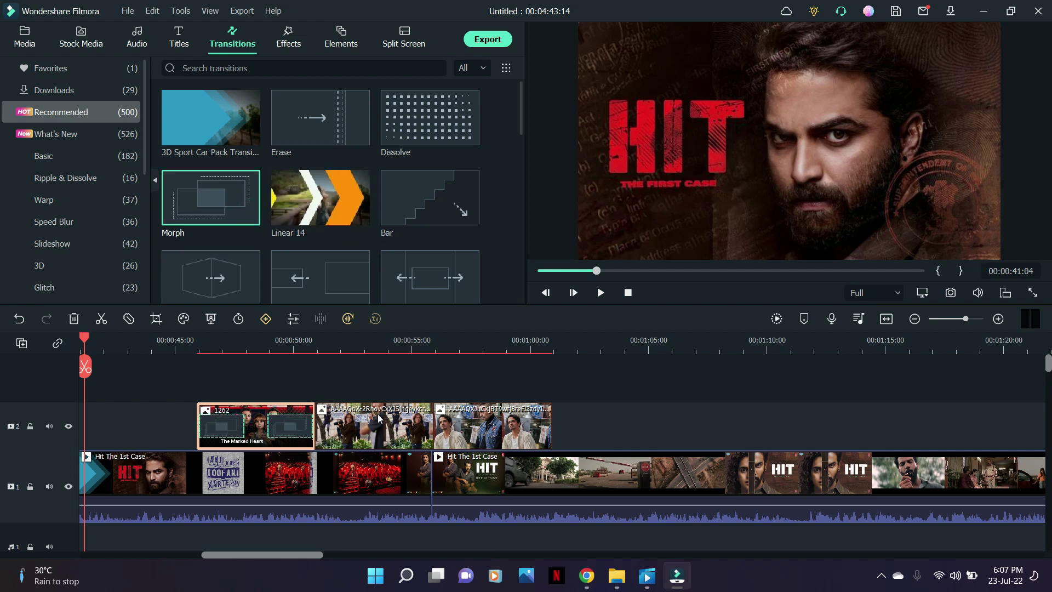
{"action": "left_click", "coordinate": [468, 213]}
Step: Play back the picture clips from 00:00:45:01 to check their transitions
{"action": "left_click", "coordinate": [175, 342]}
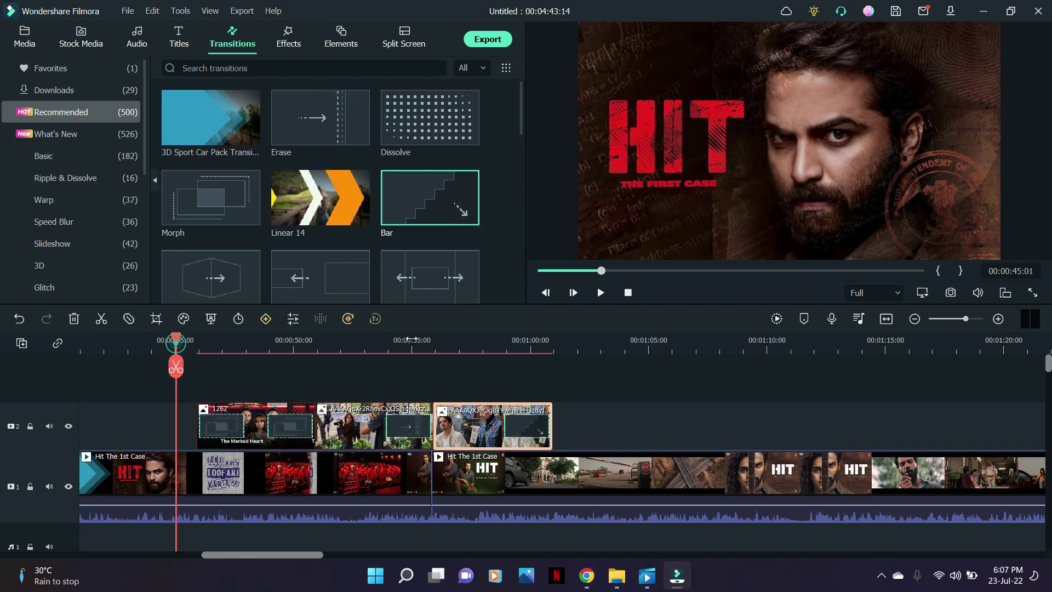
{"action": "left_click", "coordinate": [600, 292]}
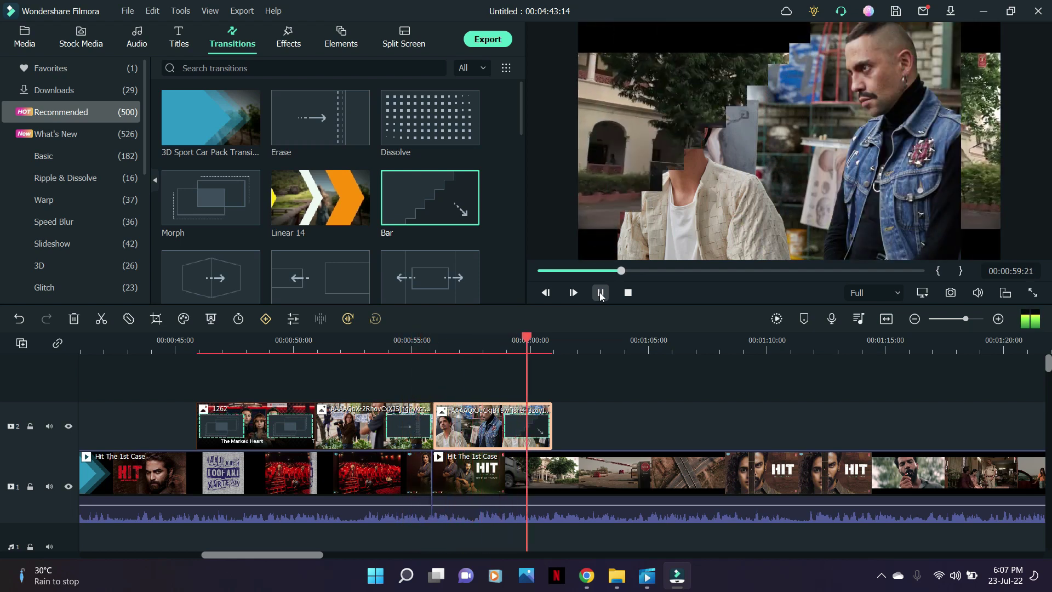
{"action": "left_click", "coordinate": [600, 292]}
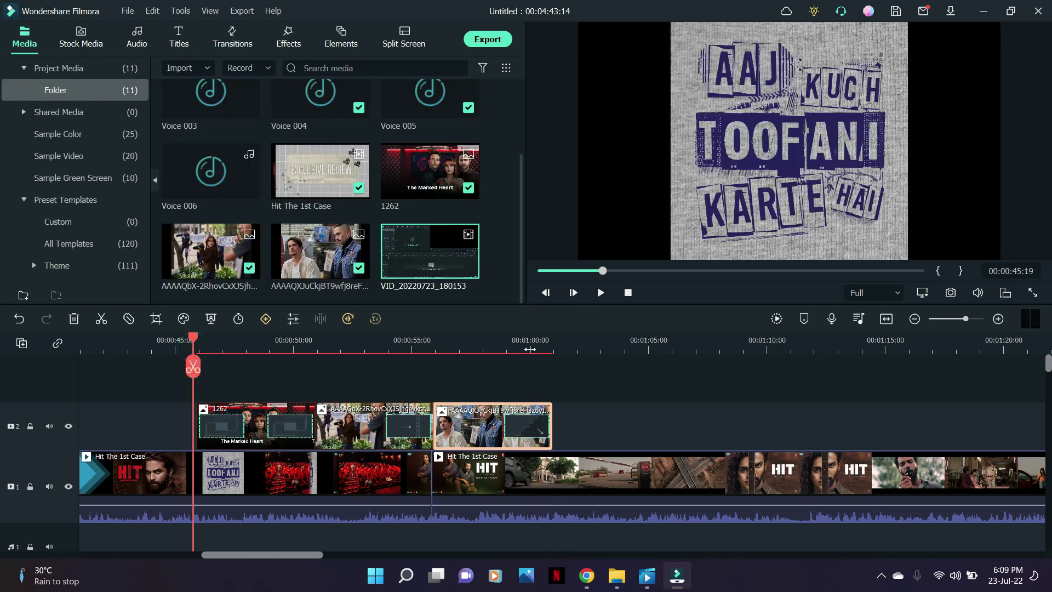
Step: Play back the second Hit The 1st Case clip from 00:01:02:14 for a few seconds
{"action": "left_click", "coordinate": [590, 349]}
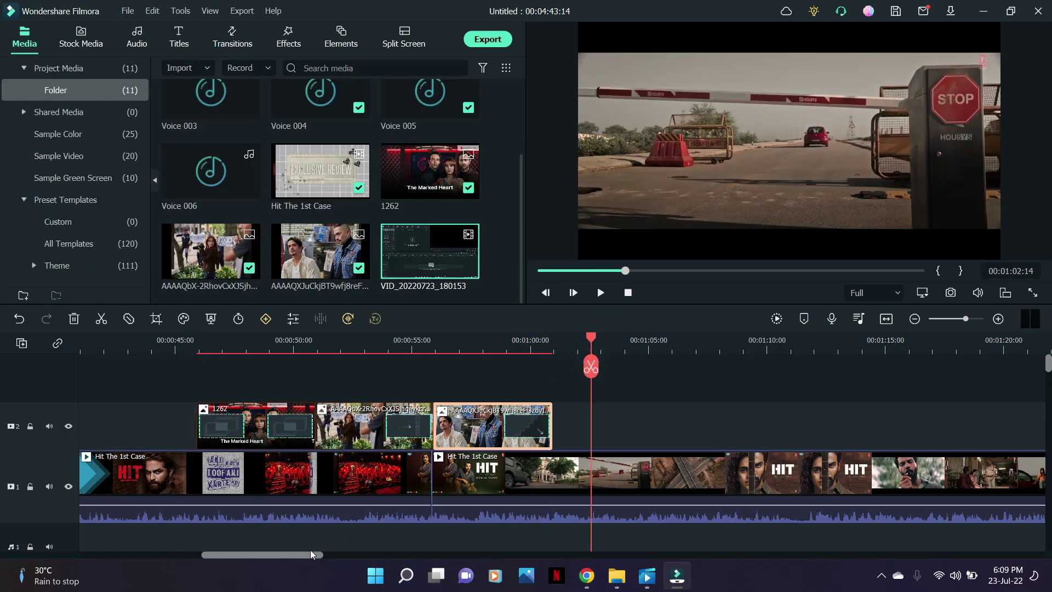
{"action": "left_click_drag", "start_coordinate": [307, 553], "coordinate": [353, 554]}
{"action": "left_click", "coordinate": [430, 466]}
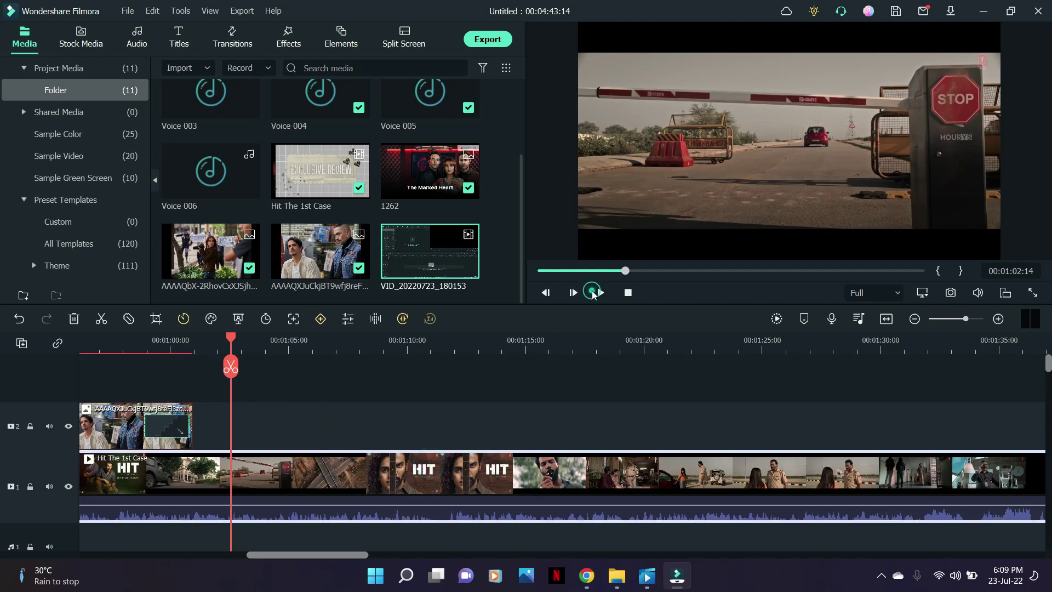
{"action": "left_click", "coordinate": [600, 295]}
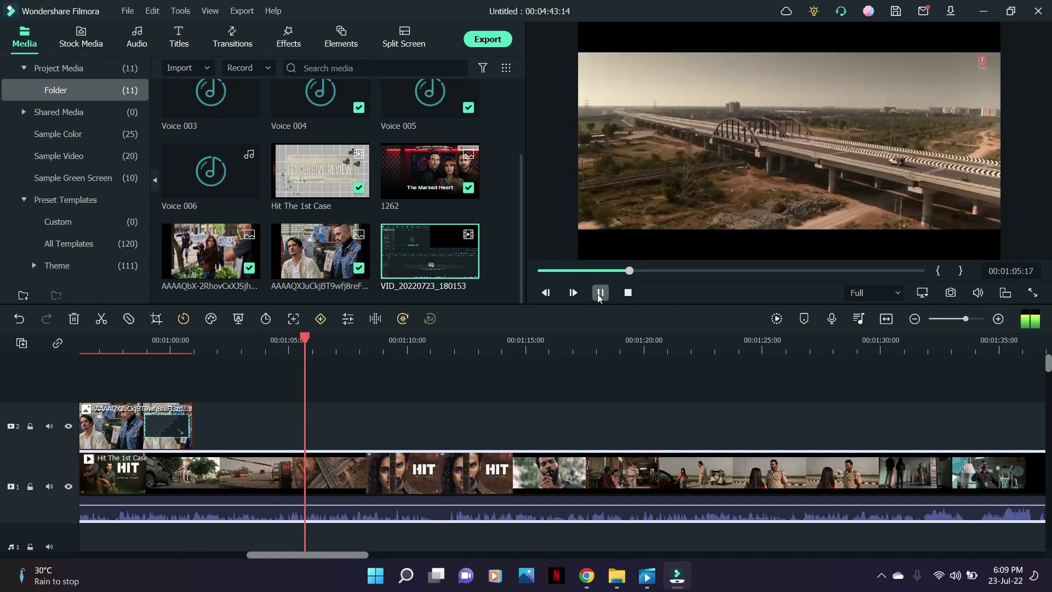
{"action": "left_click", "coordinate": [599, 295]}
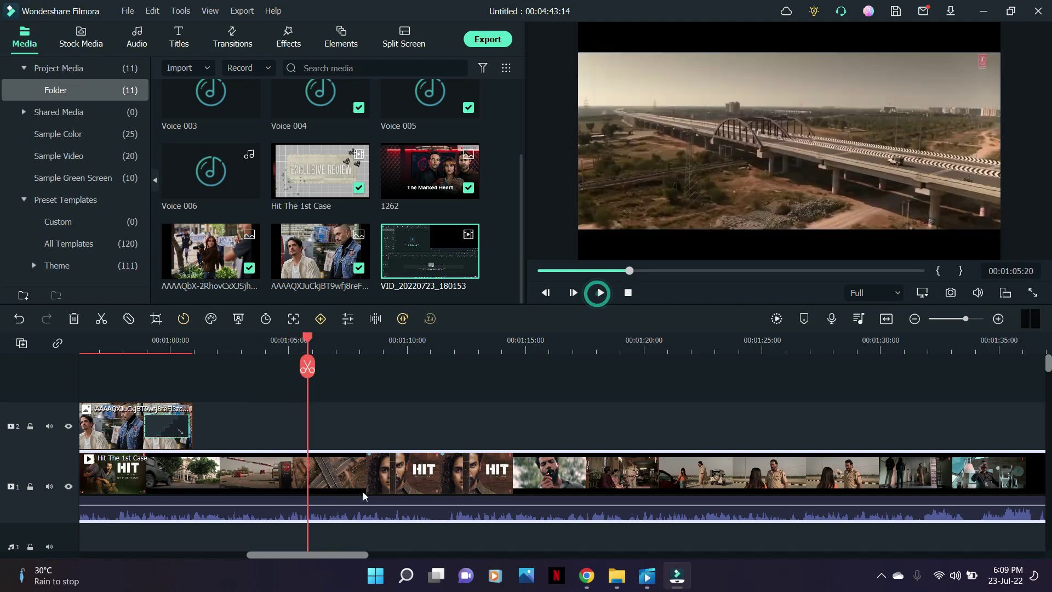
Step: Try detaching the audio of the second Hit The 1st Case clip, and mute that clip instead
{"action": "right_click", "coordinate": [395, 470]}
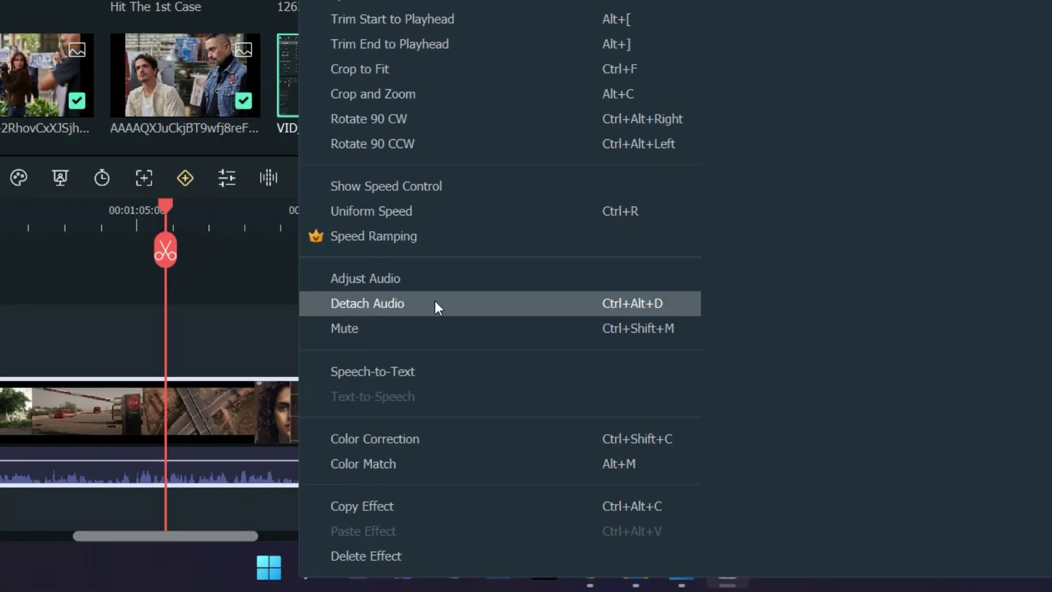
{"action": "left_click", "coordinate": [390, 308]}
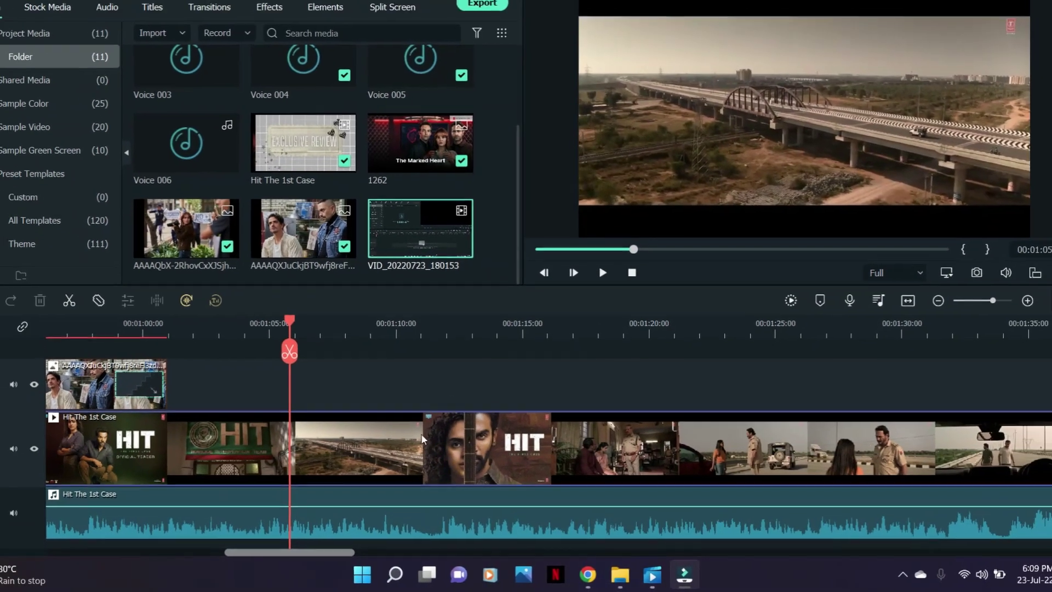
{"action": "right_click", "coordinate": [437, 438]}
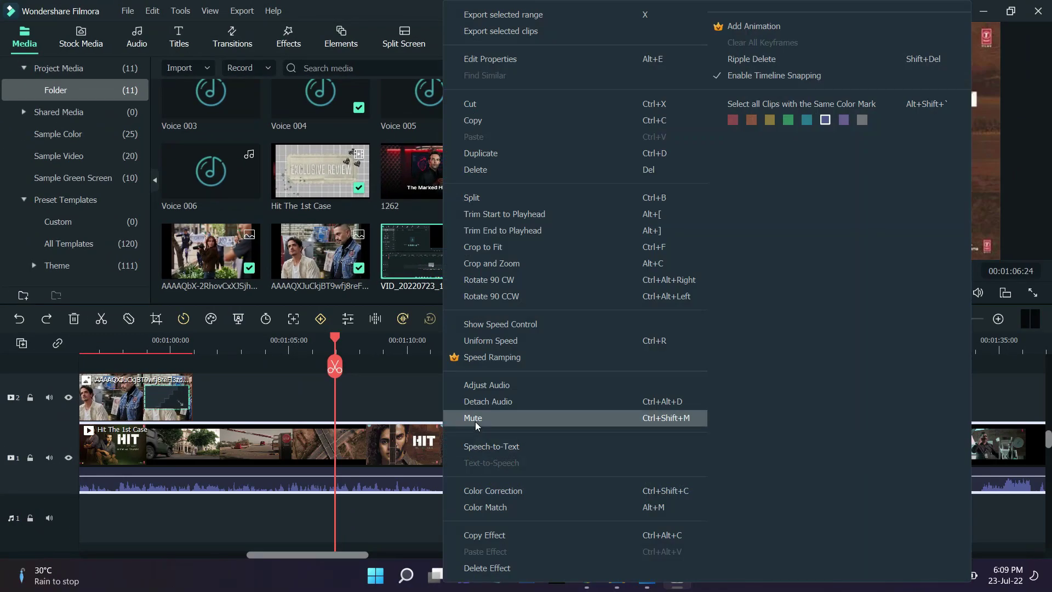
{"action": "left_click", "coordinate": [469, 409]}
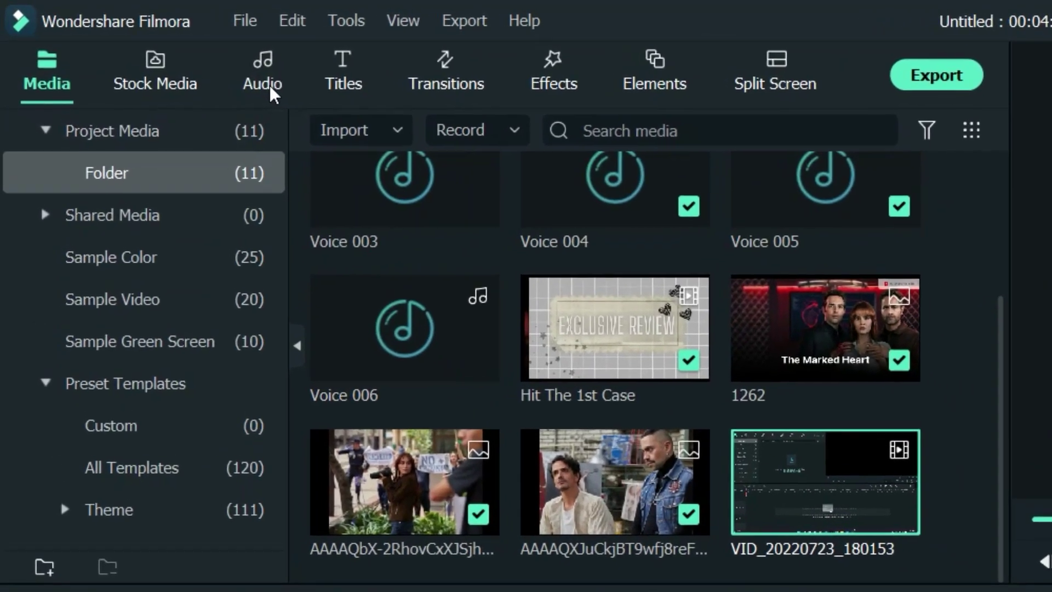
Step: Try to insert the Blue city lights music into the first audio track at 00:00:06:23, and undo the insertion
{"action": "left_click", "coordinate": [231, 72]}
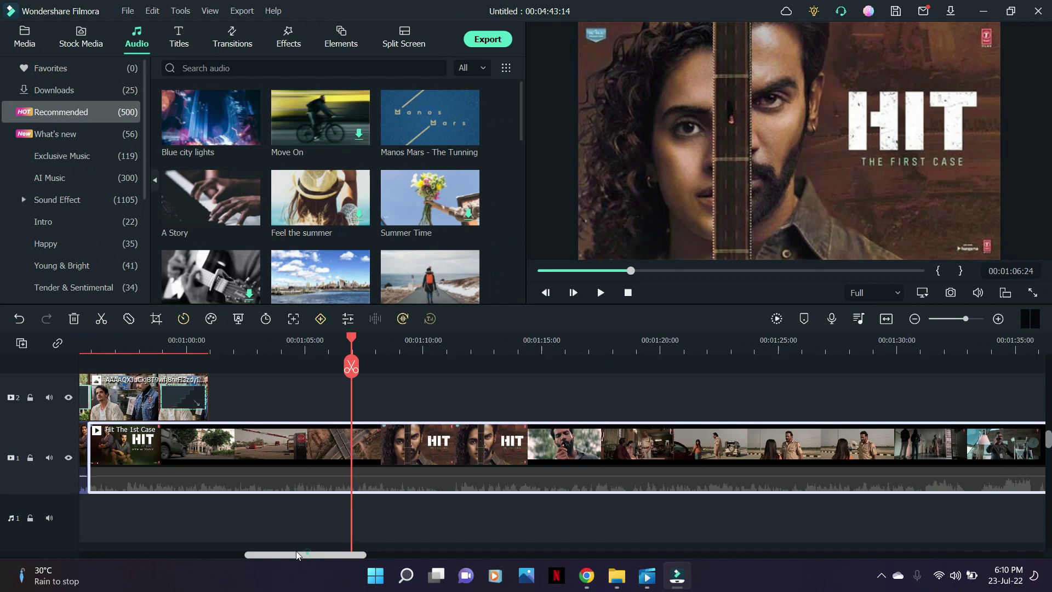
{"action": "scroll", "coordinate": [201, 533], "scroll_direction": "left", "scroll_amount": 6}
{"action": "scroll", "coordinate": [200, 532], "scroll_direction": "left", "scroll_amount": 6}
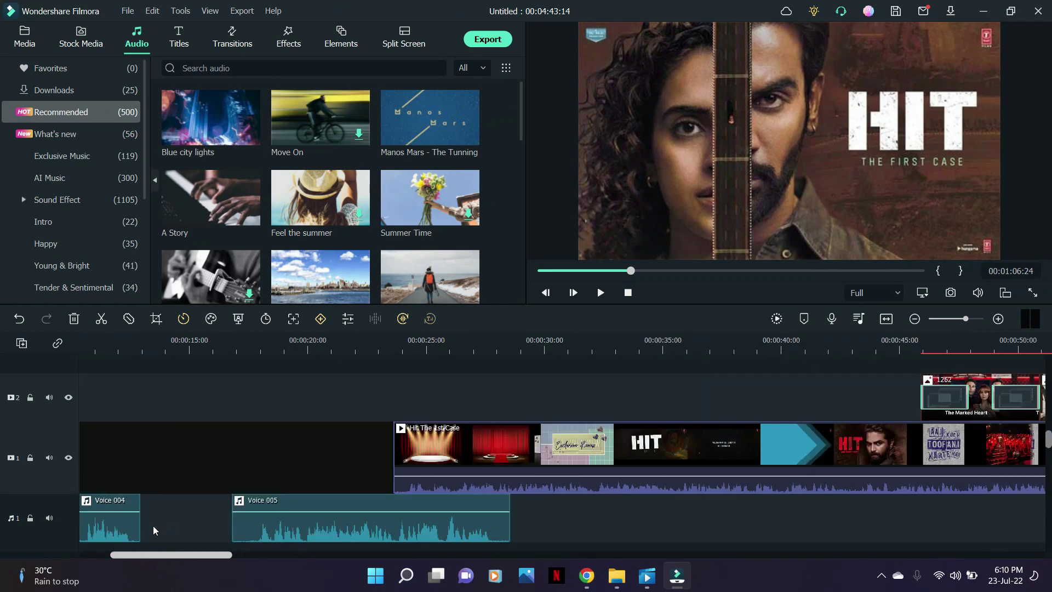
{"action": "left_click", "coordinate": [216, 341]}
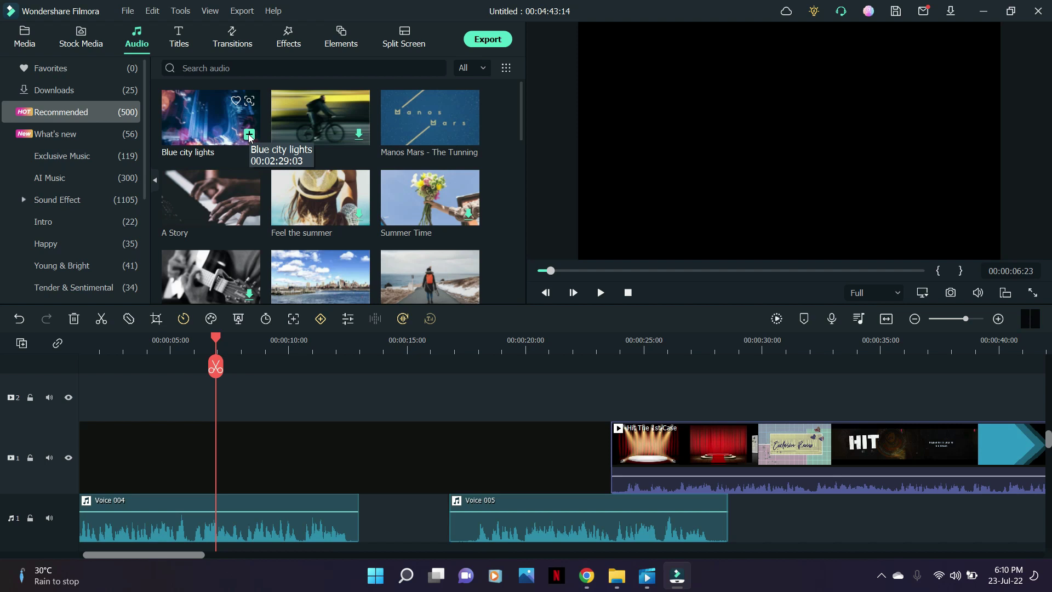
{"action": "left_click", "coordinate": [248, 135]}
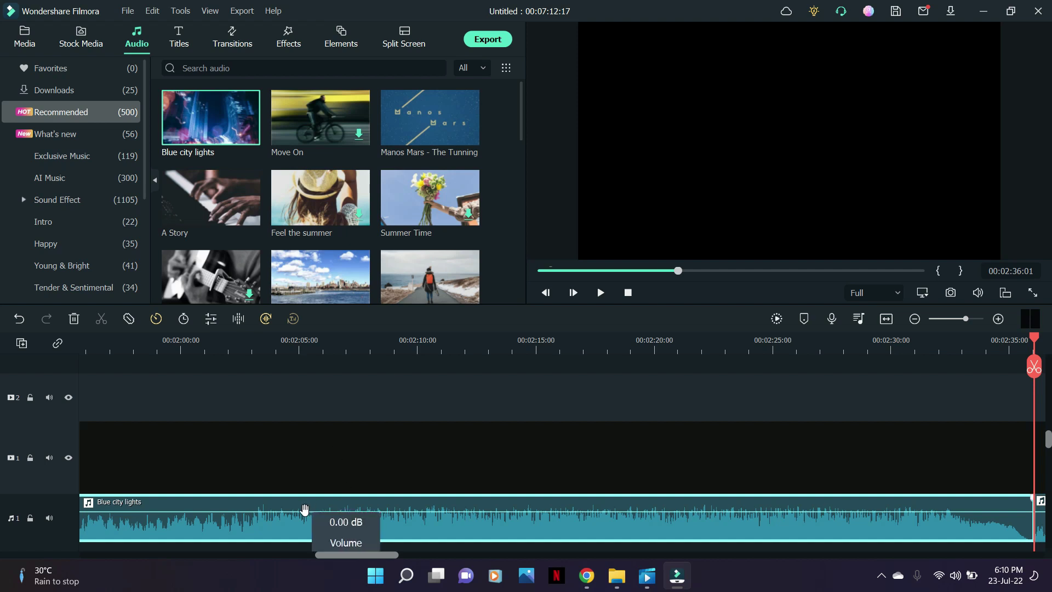
{"action": "left_click", "coordinate": [370, 556]}
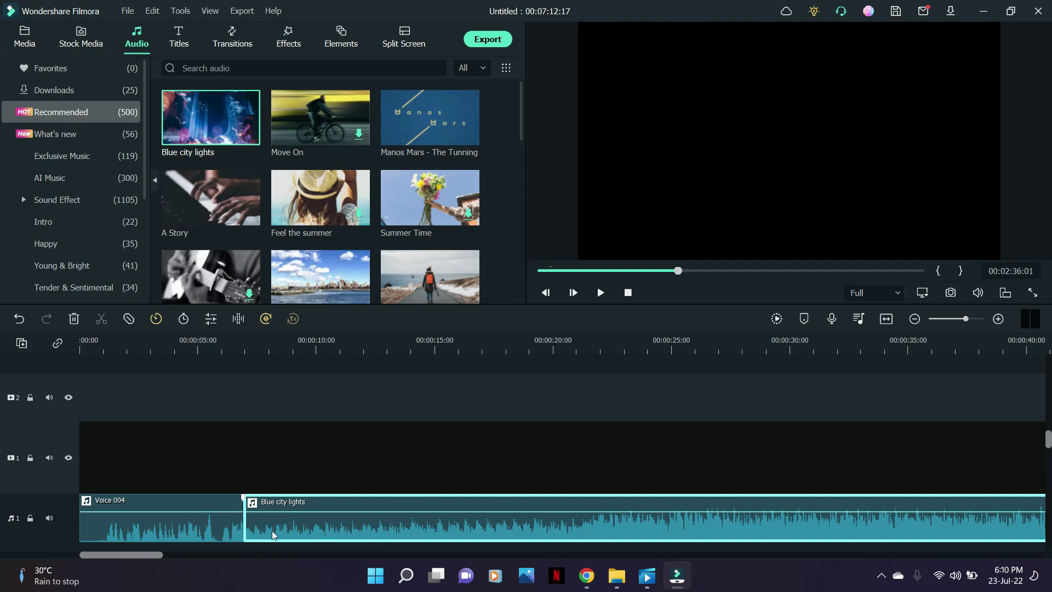
{"action": "key", "text": "ctrl+z"}
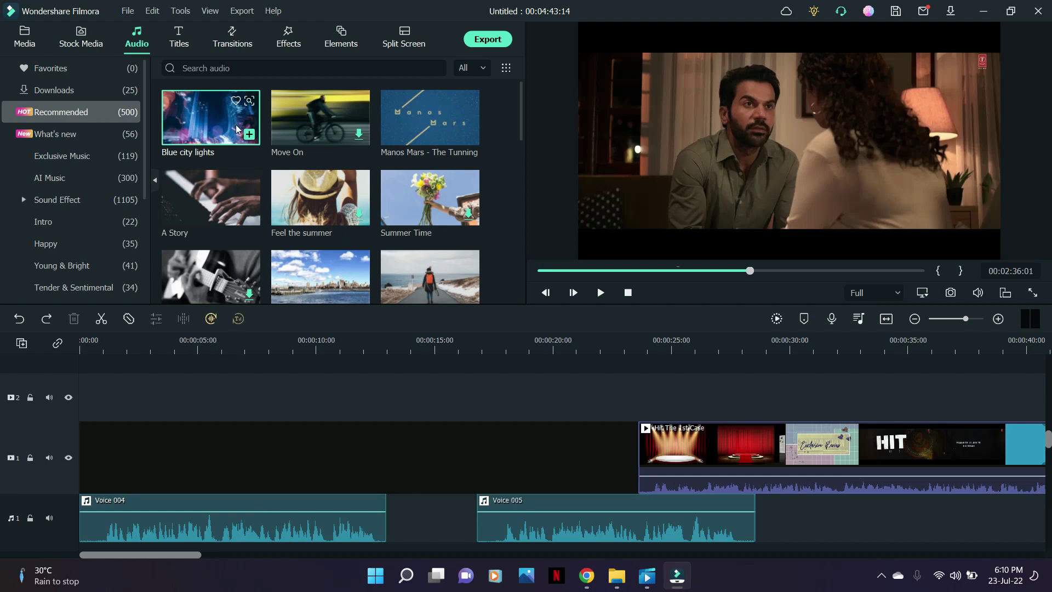
Step: Place the Blue city lights music on a second audio track, starting at the beginning of the timeline
{"action": "left_click_drag", "start_coordinate": [232, 129], "coordinate": [74, 531]}
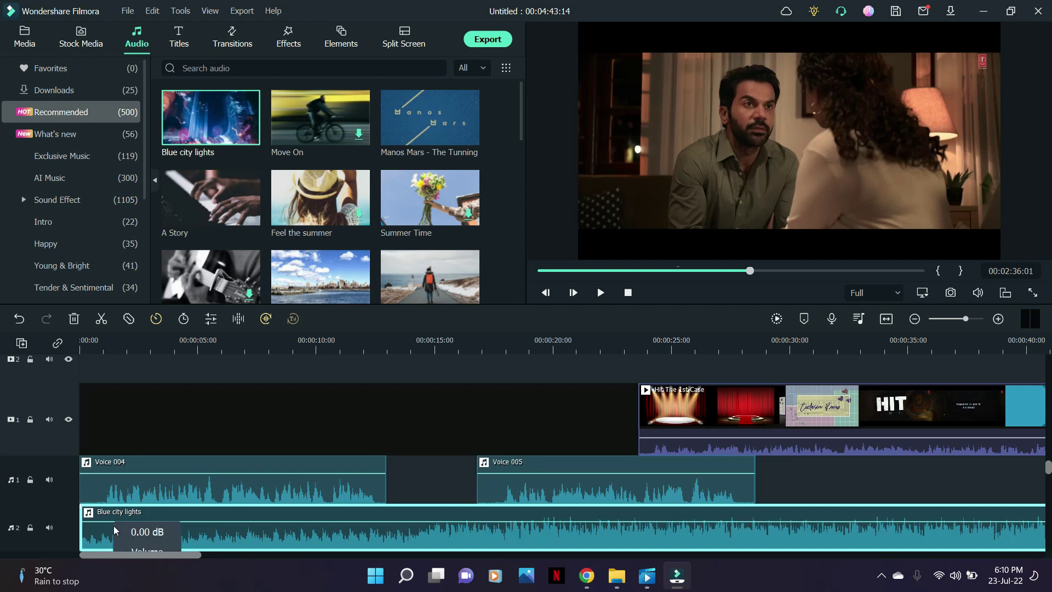
{"action": "left_click", "coordinate": [168, 340]}
{"action": "left_click", "coordinate": [258, 344]}
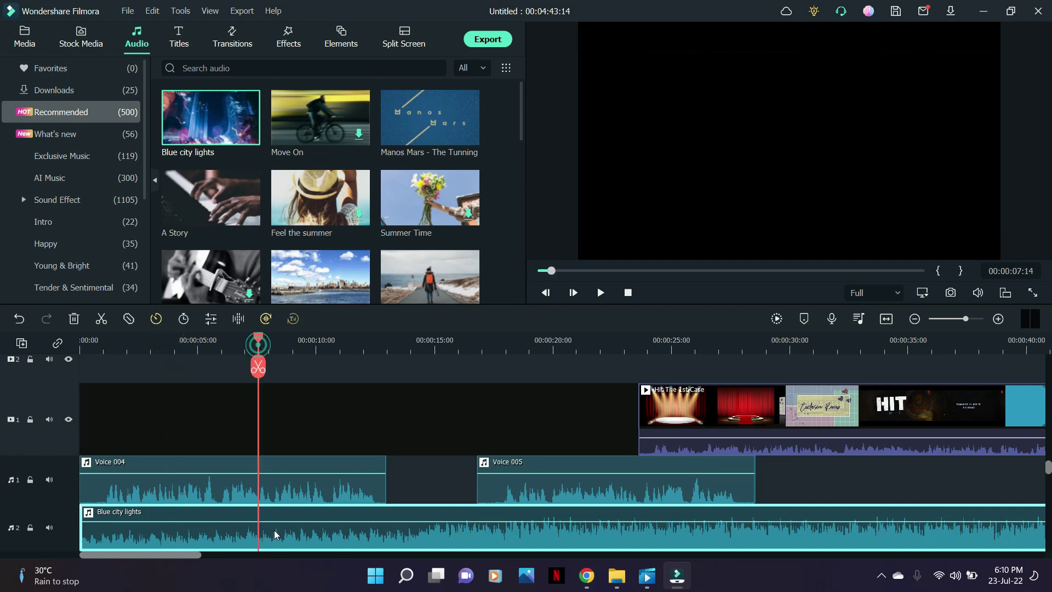
{"action": "left_click", "coordinate": [433, 344]}
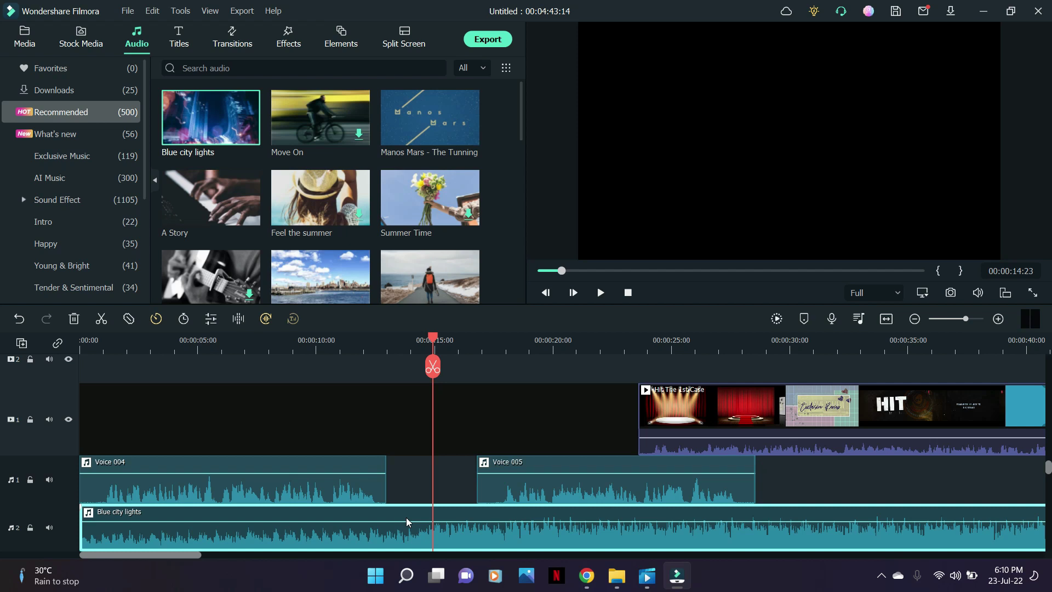
Step: Add the 3D Sport Car Pack Opener 01 title above the video at 00:00:25:07
{"action": "left_click", "coordinate": [677, 344]}
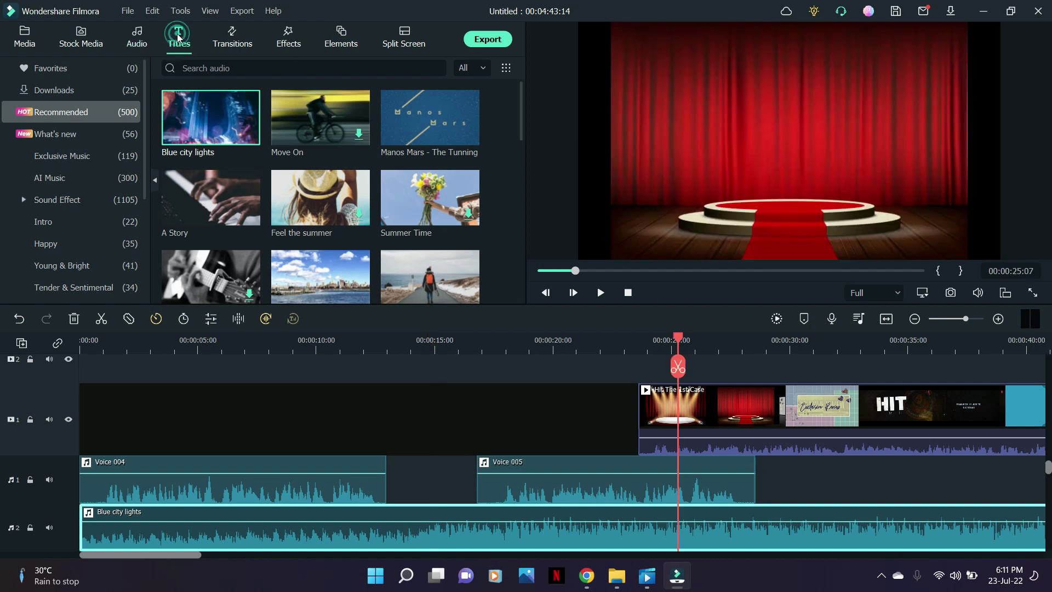
{"action": "left_click", "coordinate": [178, 38]}
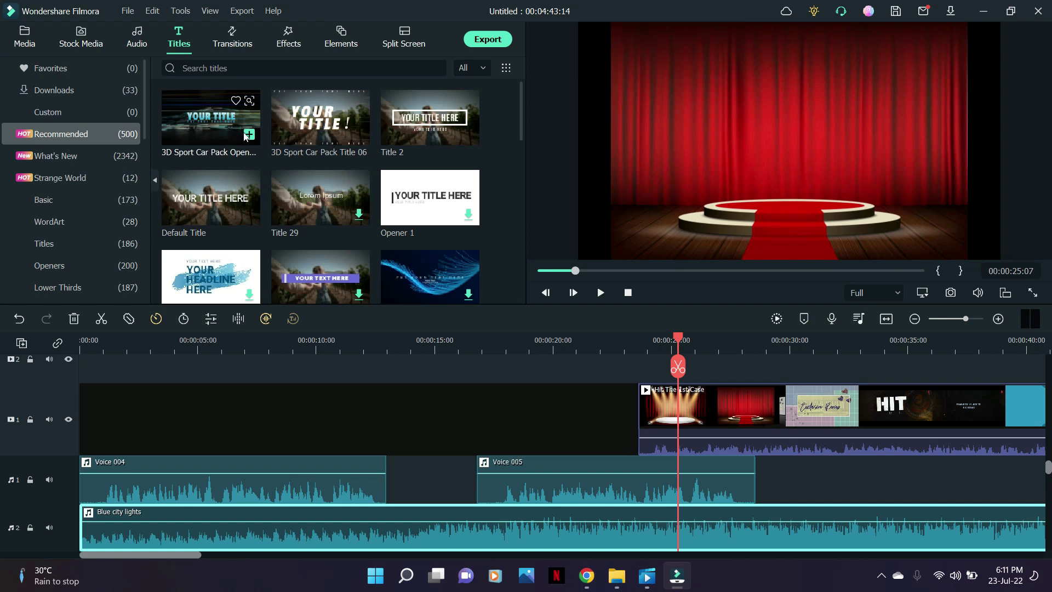
{"action": "left_click", "coordinate": [248, 134]}
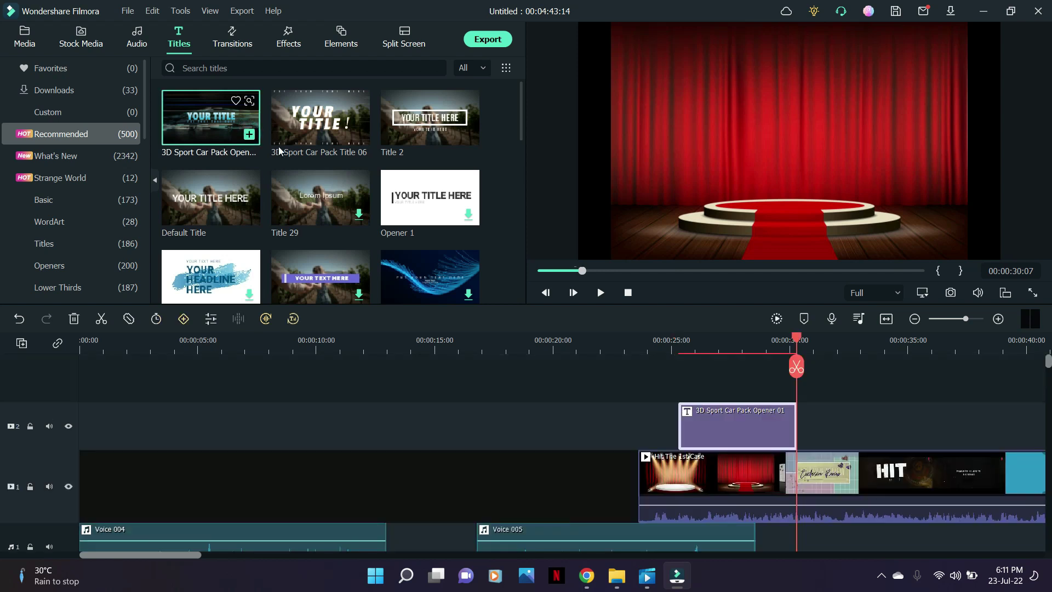
Step: Change the opener title's main text to "Subscribe" and its subtitle to "Exclusive Review"
{"action": "left_click", "coordinate": [712, 340]}
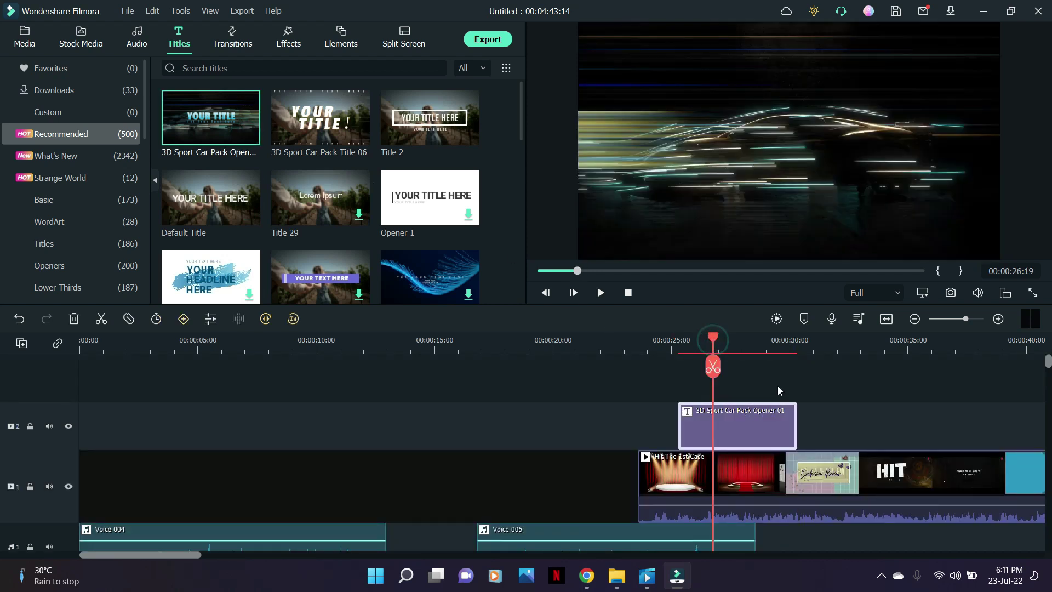
{"action": "left_click", "coordinate": [729, 343]}
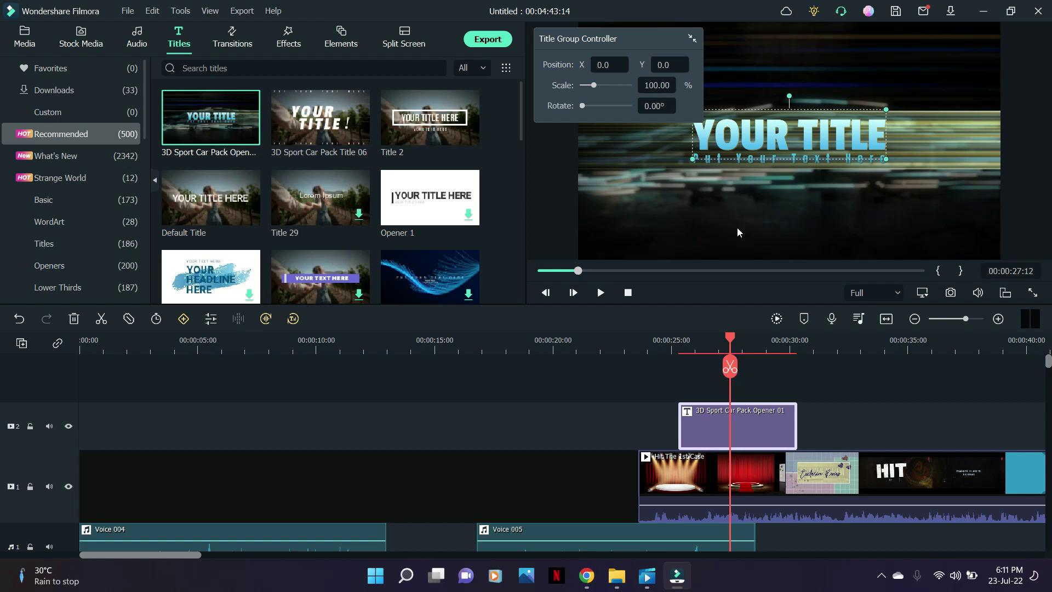
{"action": "double_click", "coordinate": [749, 147]}
{"action": "type", "text": "Subscri"}
Step: Play back the edited opener title from 00:00:25:07
{"action": "left_click", "coordinate": [604, 415]}
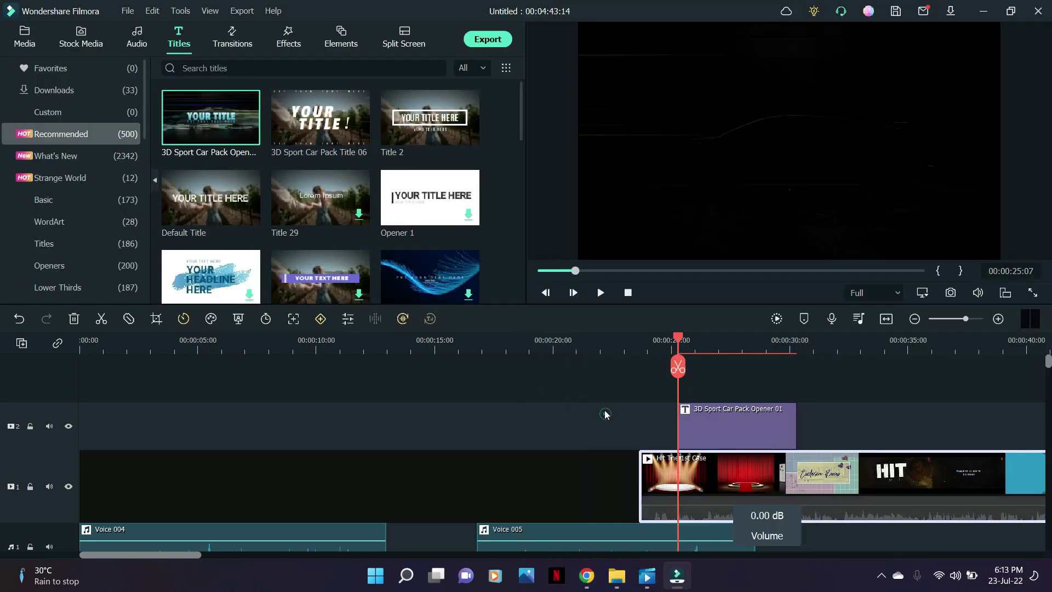
{"action": "left_click", "coordinate": [605, 298]}
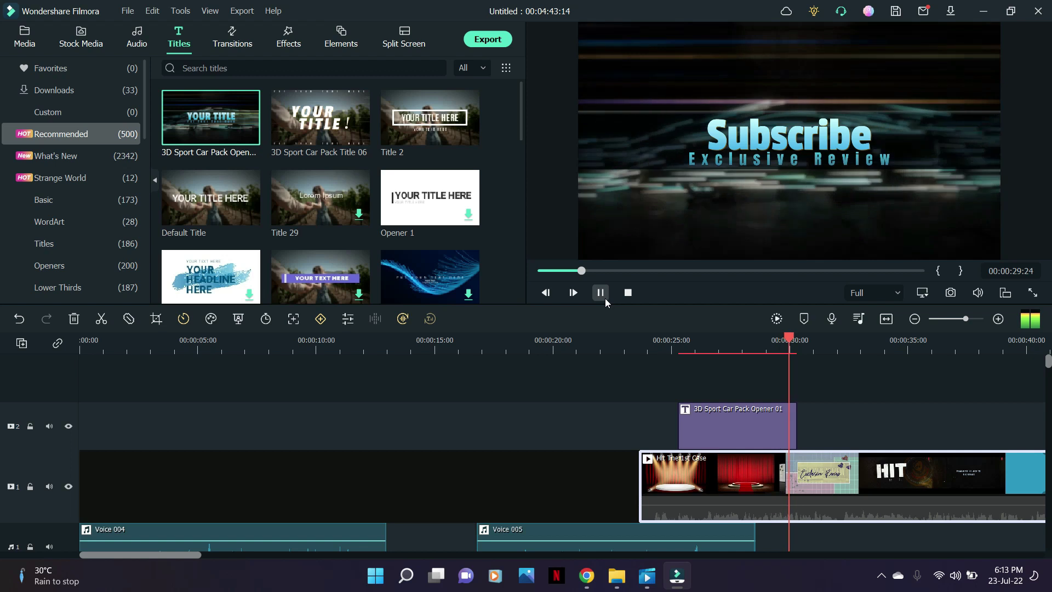
{"action": "left_click", "coordinate": [605, 298]}
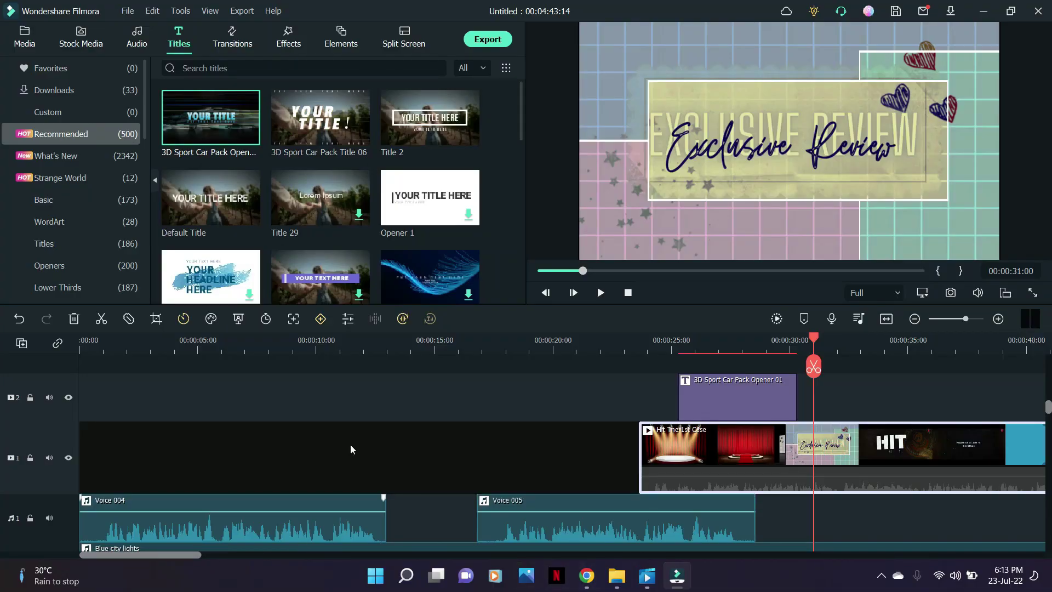
Step: Add the RGB Stroke effect on the second video track at 00:00:31:00 and play back that section
{"action": "left_click", "coordinate": [289, 45]}
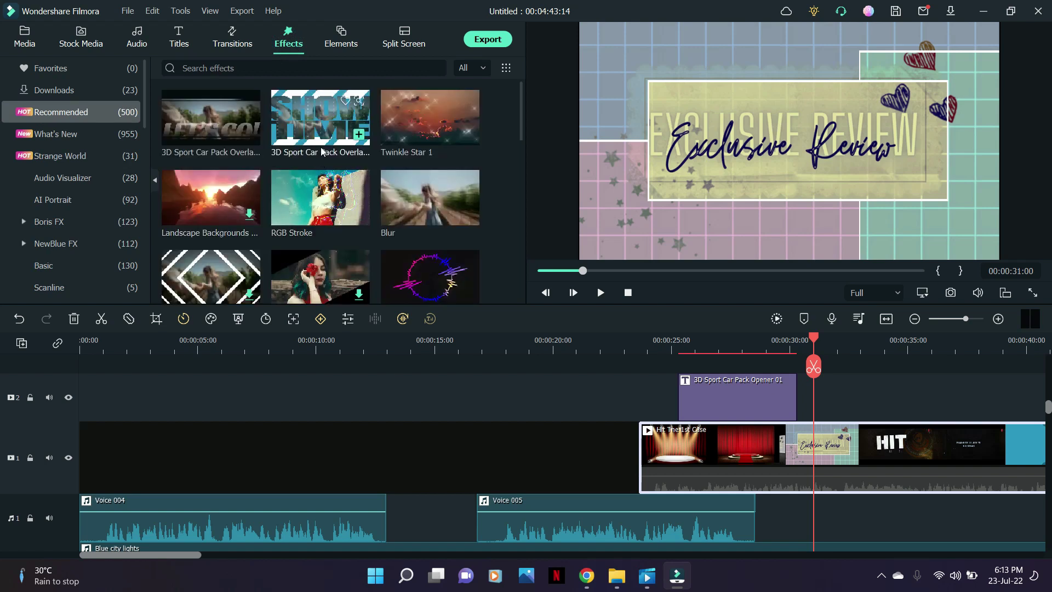
{"action": "left_click", "coordinate": [359, 214]}
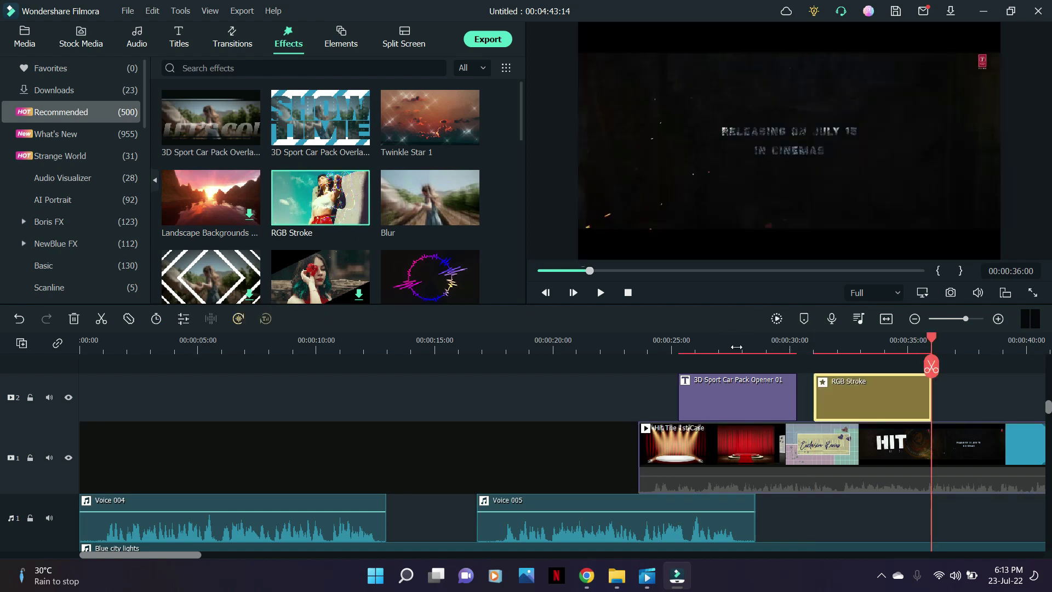
{"action": "left_click", "coordinate": [740, 346]}
{"action": "left_click", "coordinate": [602, 295]}
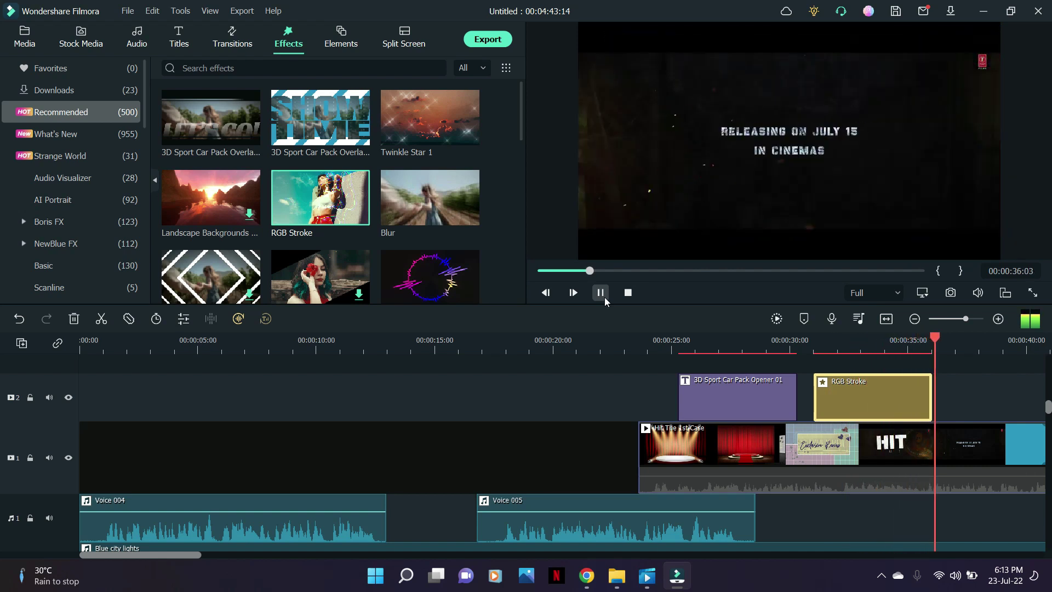
{"action": "left_click", "coordinate": [604, 297]}
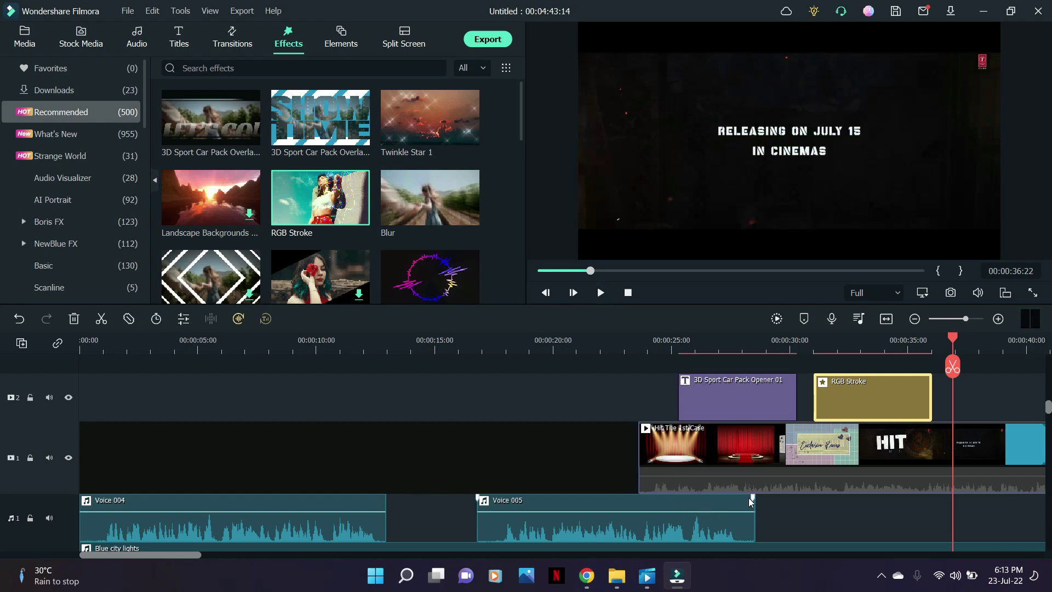